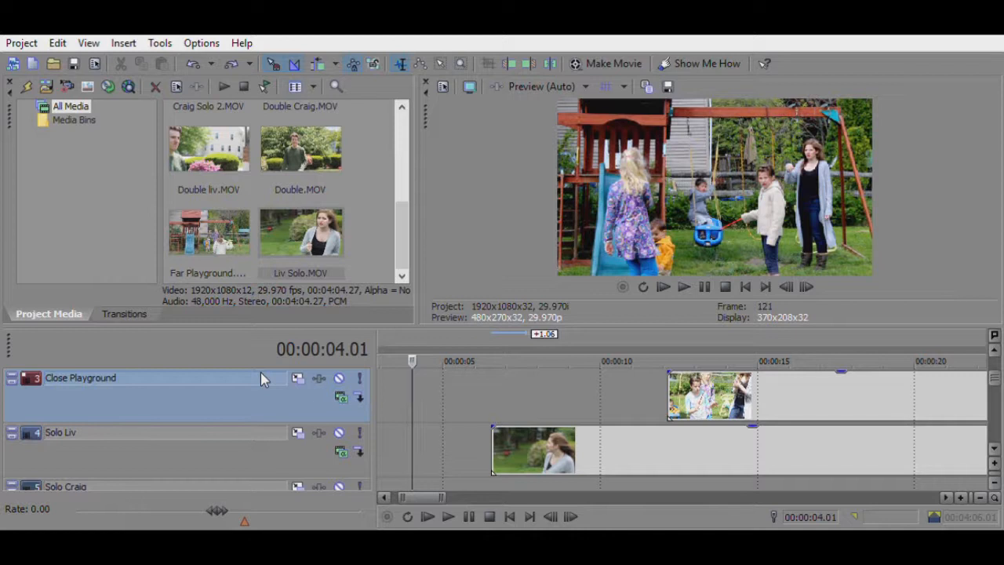
# Step: Look through the project's tracks, from the playground and solo video tracks down to Voice, Music and Sound Effects
pyautogui.moveTo(997, 369); pyautogui.dragTo(993, 408)
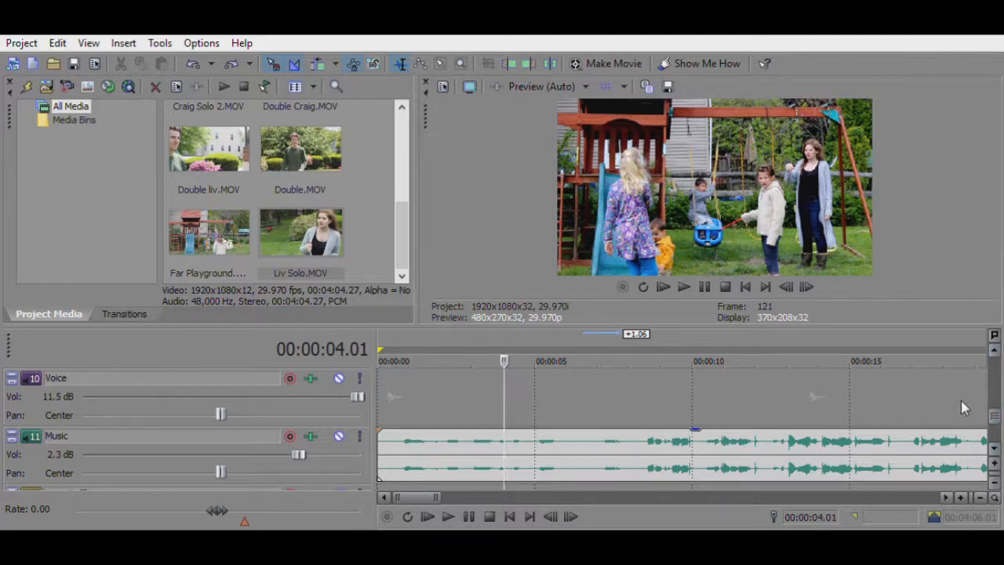
pyautogui.moveTo(994, 414); pyautogui.dragTo(992, 396)
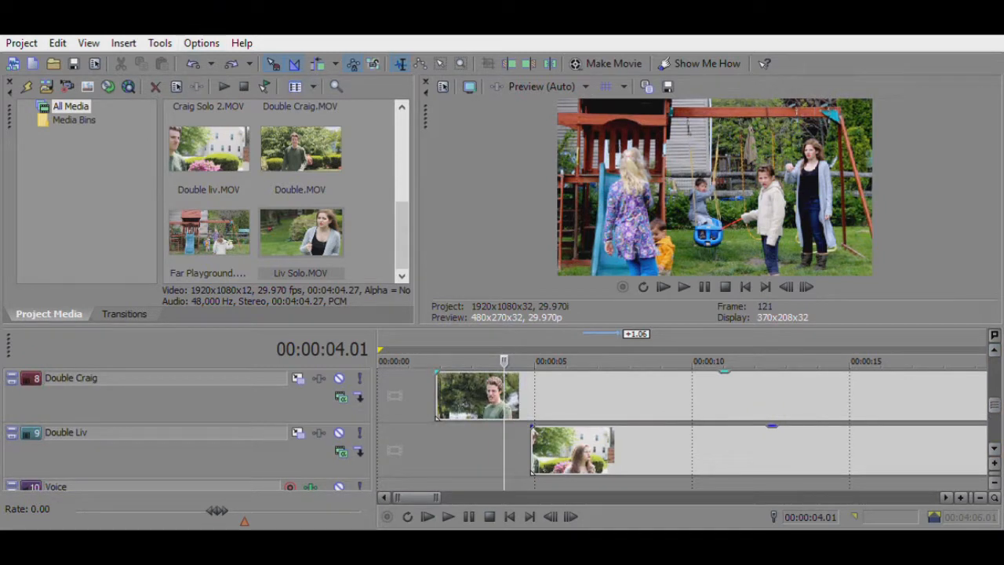
pyautogui.click(528, 448)
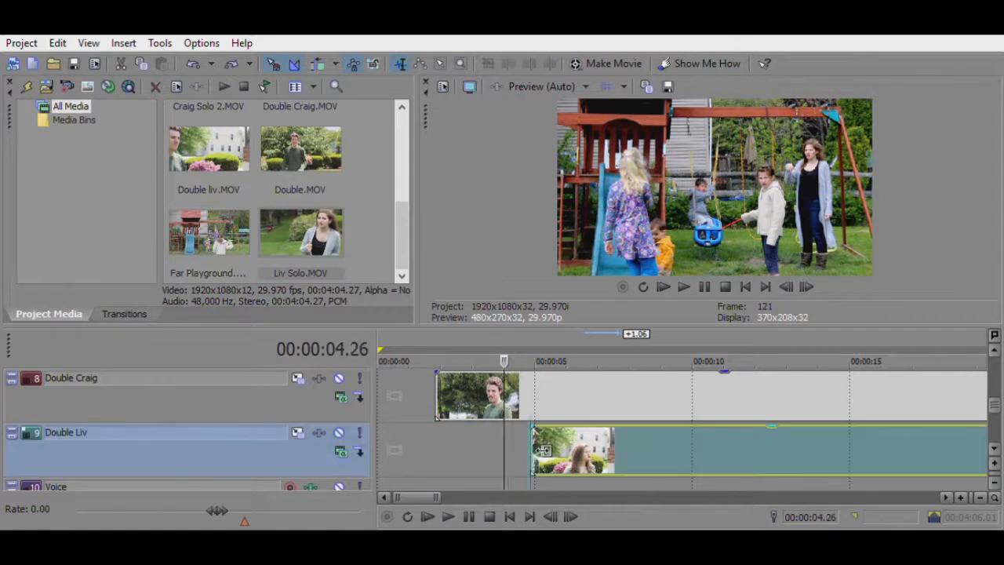
pyautogui.scroll(5, 701, 448)
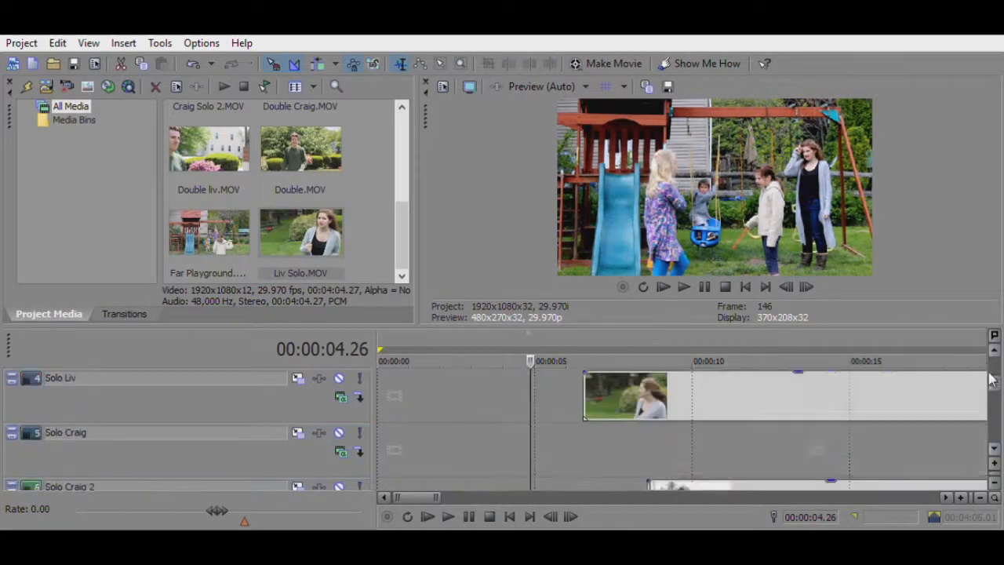
pyautogui.moveTo(990, 368); pyautogui.dragTo(993, 419)
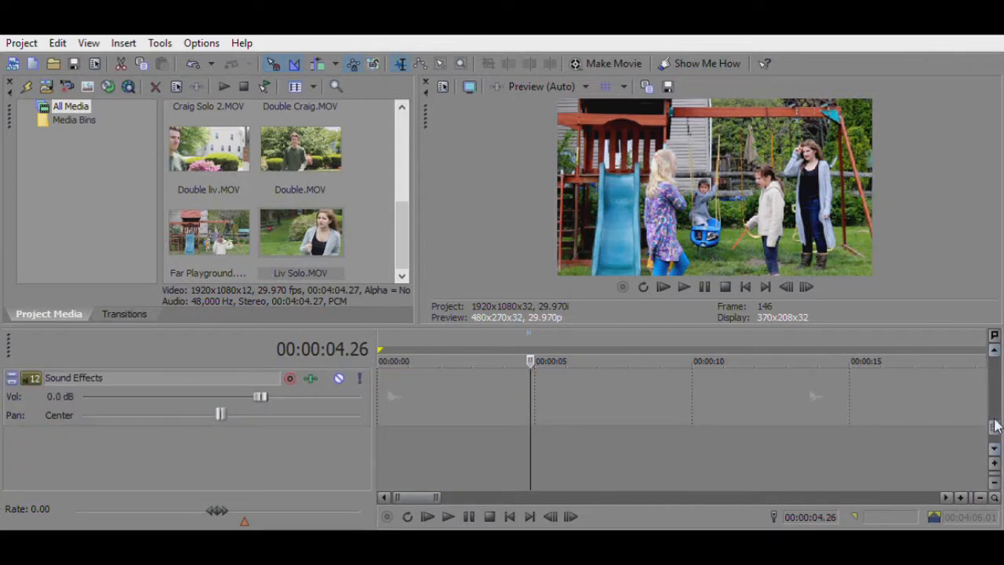
pyautogui.scroll(8, 74, 420)
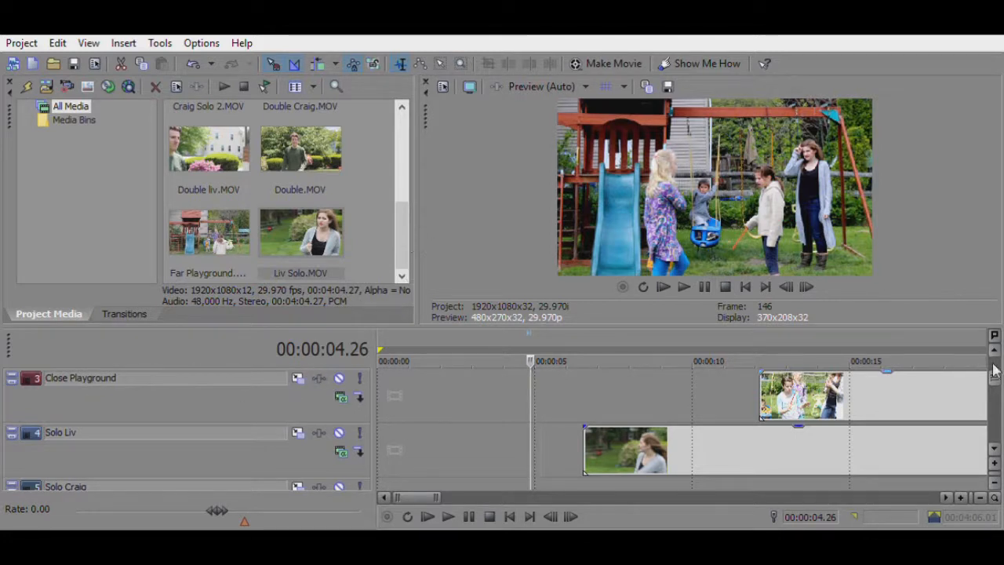
pyautogui.moveTo(994, 370); pyautogui.dragTo(994, 392)
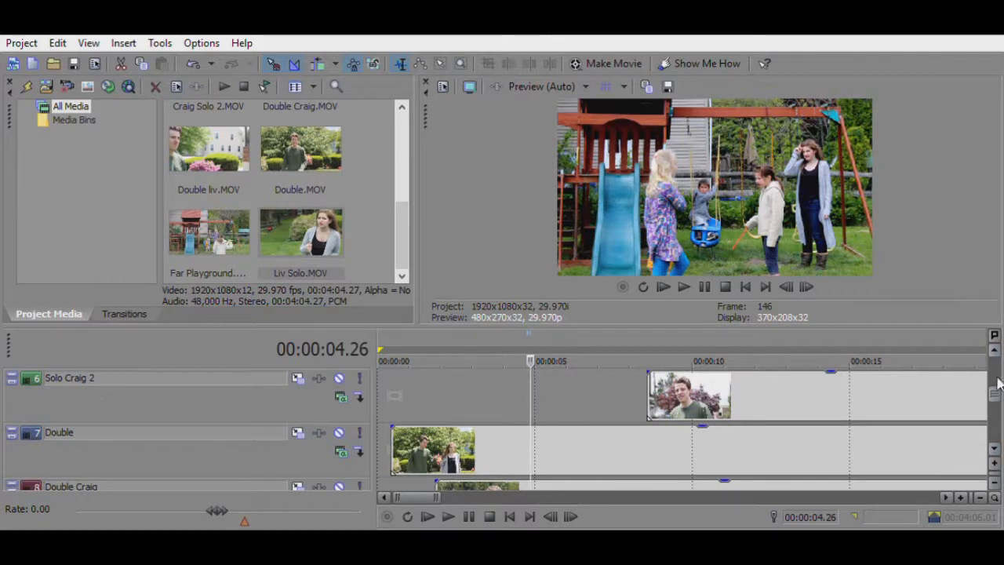
pyautogui.moveTo(998, 382); pyautogui.dragTo(994, 414)
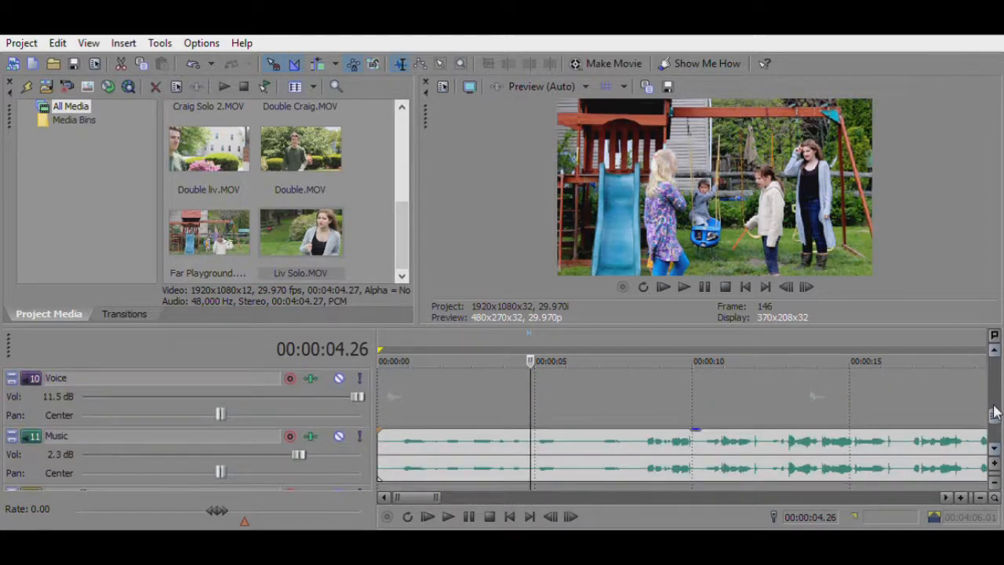
pyautogui.click(678, 392)
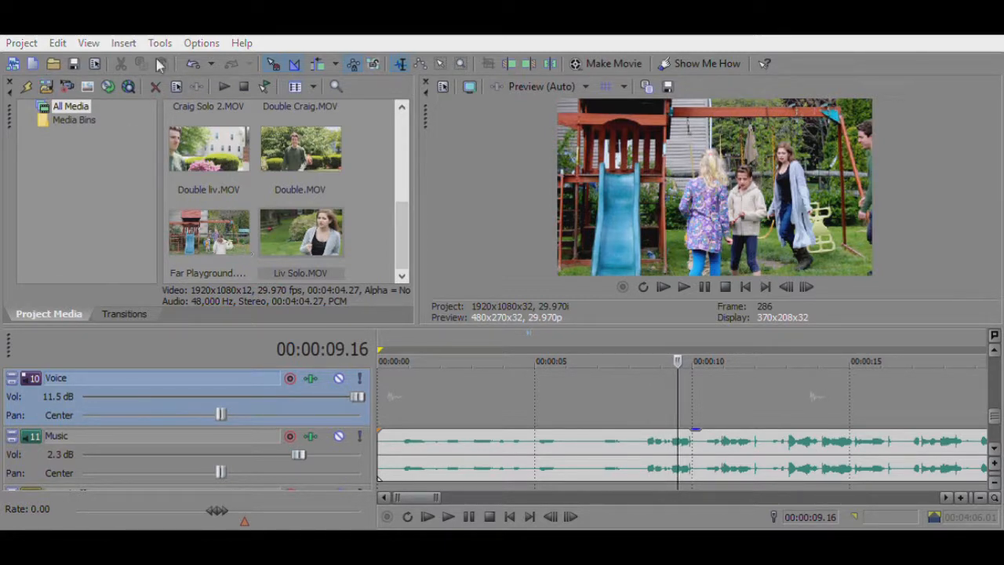
pyautogui.scroll(3, 292, 248)
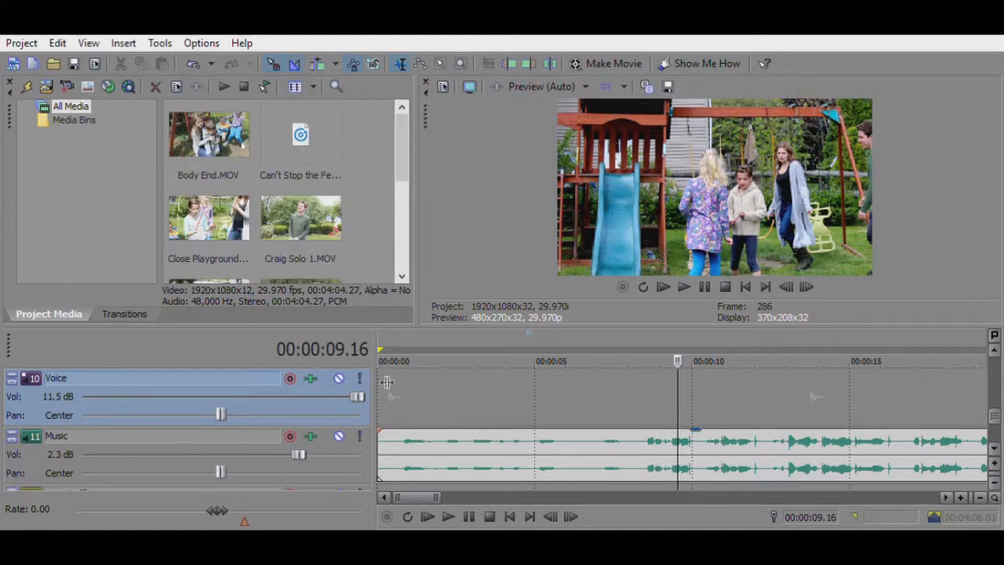
pyautogui.click(416, 479)
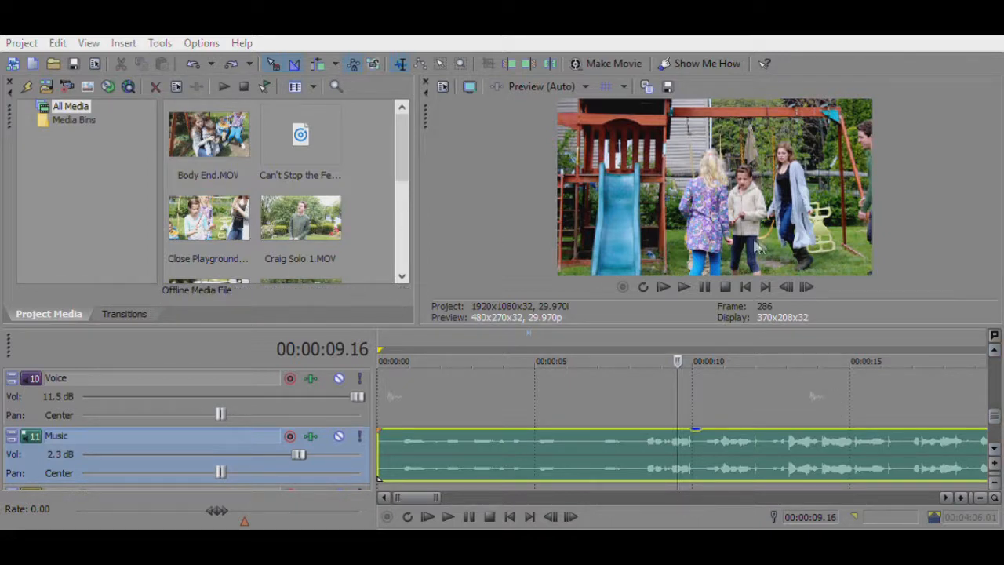
pyautogui.click(869, 404)
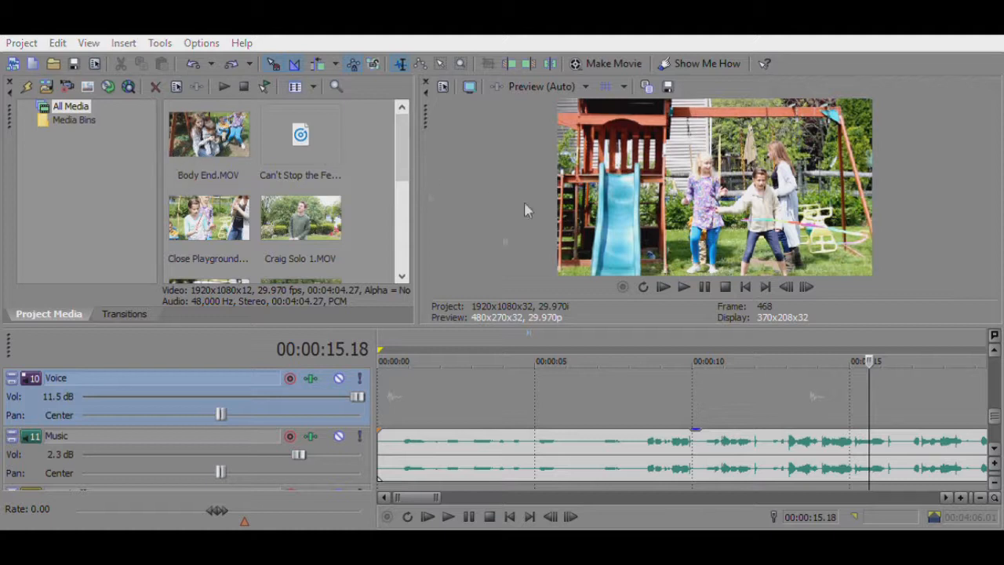
# Step: Try to place the Body End.MOV clip at the start of the Body End track
pyautogui.scroll(10, 995, 403)
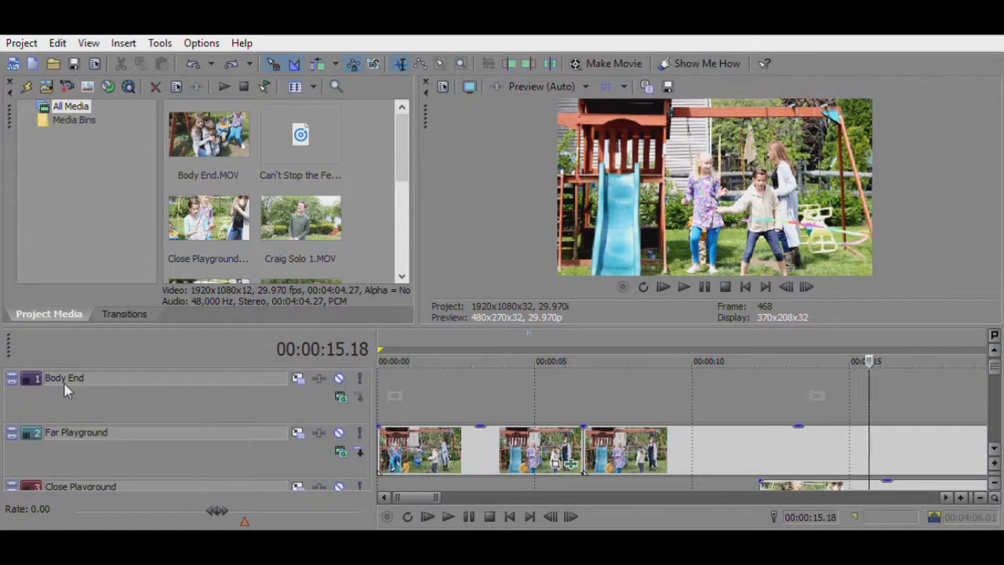
pyautogui.click(63, 382)
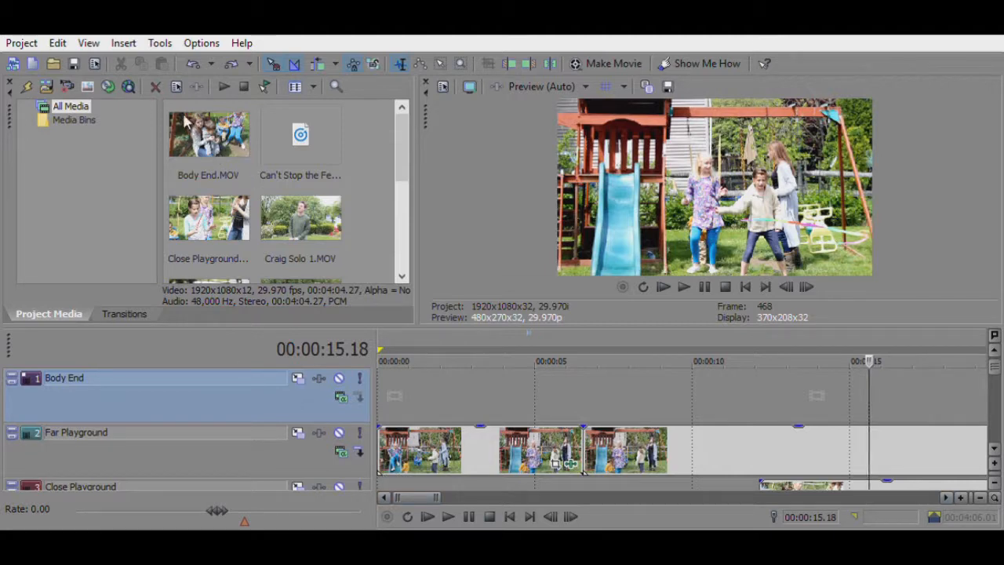
pyautogui.click(213, 130)
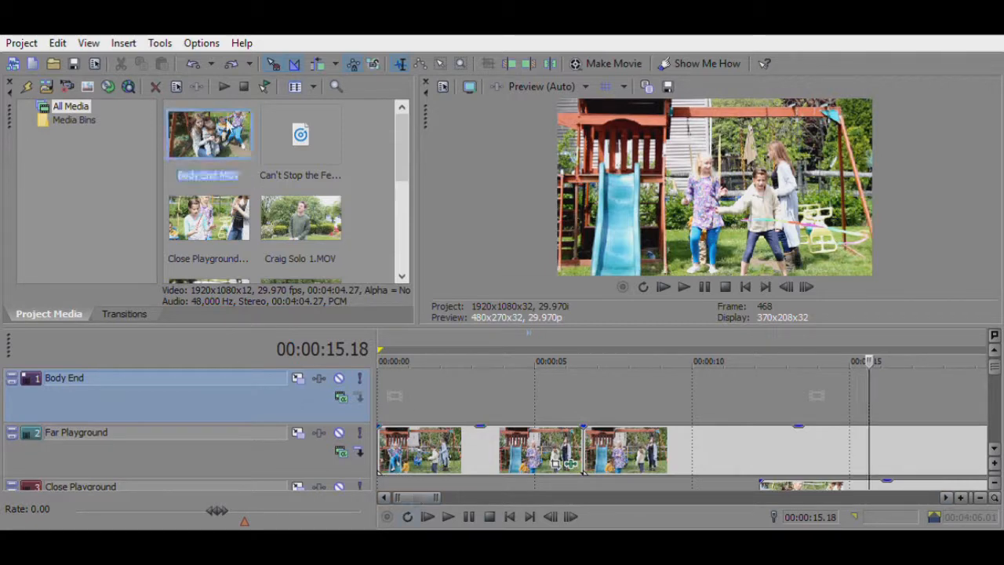
pyautogui.moveTo(213, 130); pyautogui.dragTo(415, 399)
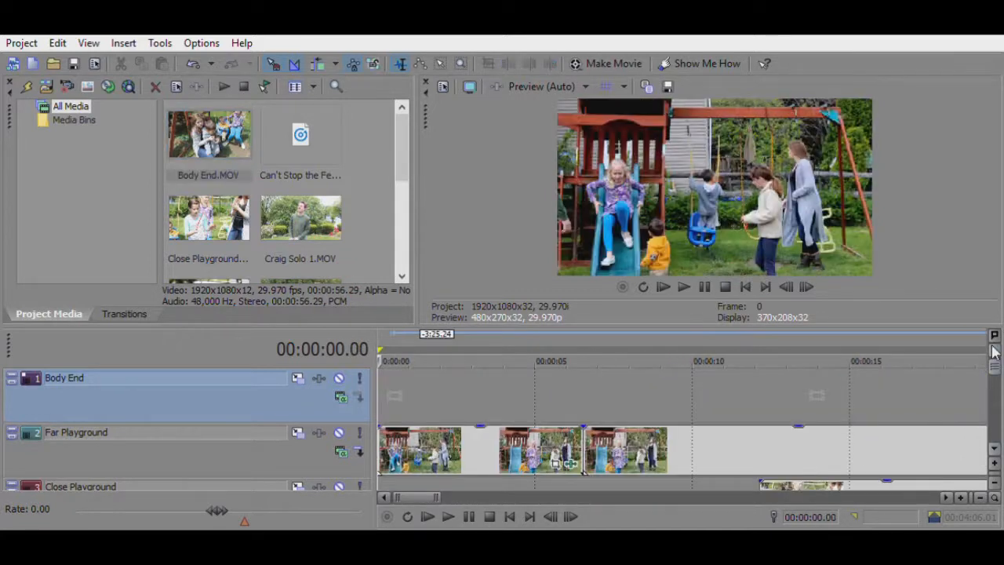
# Step: Delete the existing clip from the Solo Liv track
pyautogui.moveTo(993, 354); pyautogui.dragTo(994, 367)
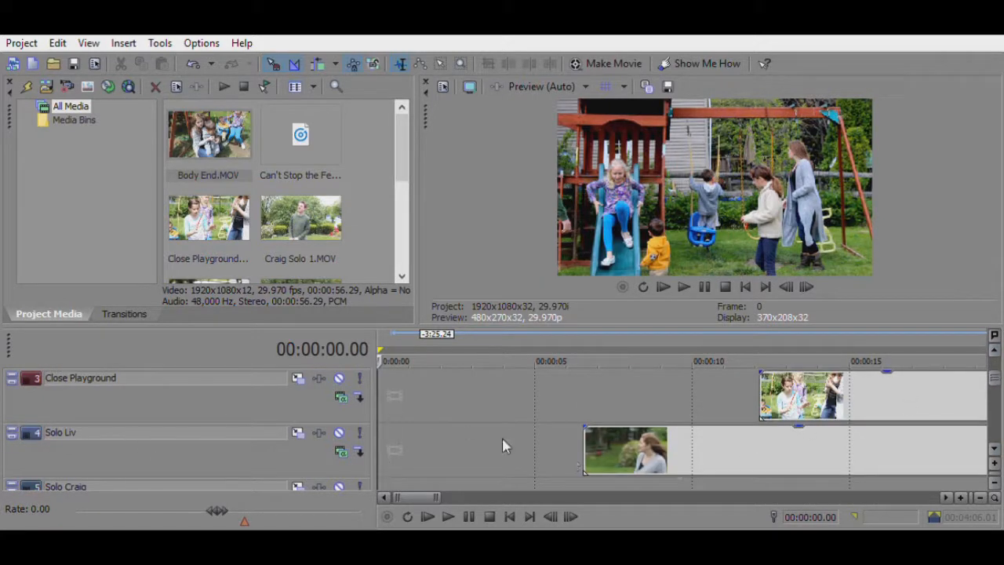
pyautogui.click(616, 447)
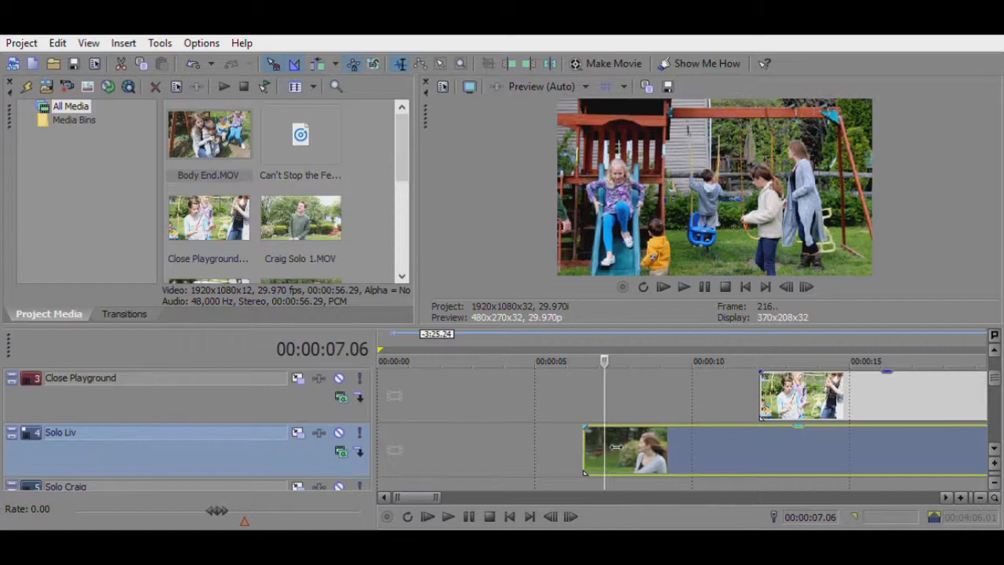
pyautogui.press('Delete')
# Step: Place the Liv Solo.MOV clip on the Solo Liv track, starting at 00:00:00
pyautogui.moveTo(404, 115); pyautogui.dragTo(408, 209)
pyautogui.moveTo(292, 227); pyautogui.dragTo(395, 426)
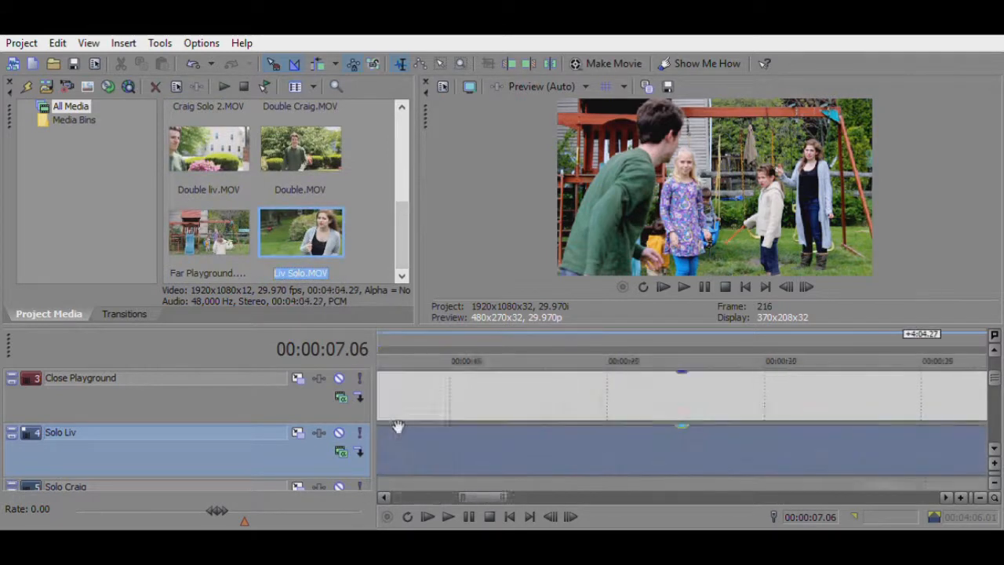
pyautogui.moveTo(811, 496); pyautogui.dragTo(416, 497)
pyautogui.click(449, 447)
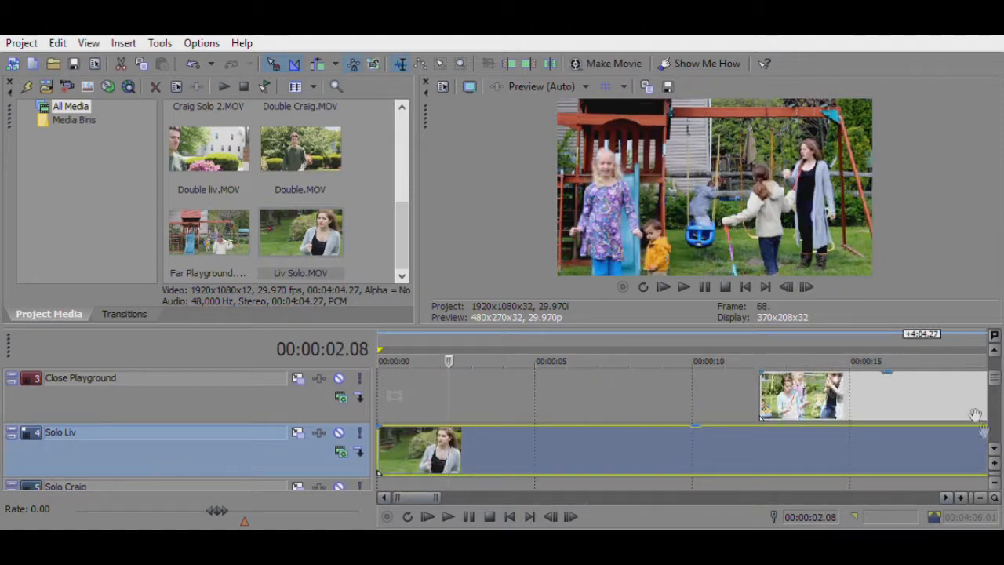
# Step: Raise the Voice track's volume to 12.0 dB
pyautogui.moveTo(998, 367); pyautogui.dragTo(997, 416)
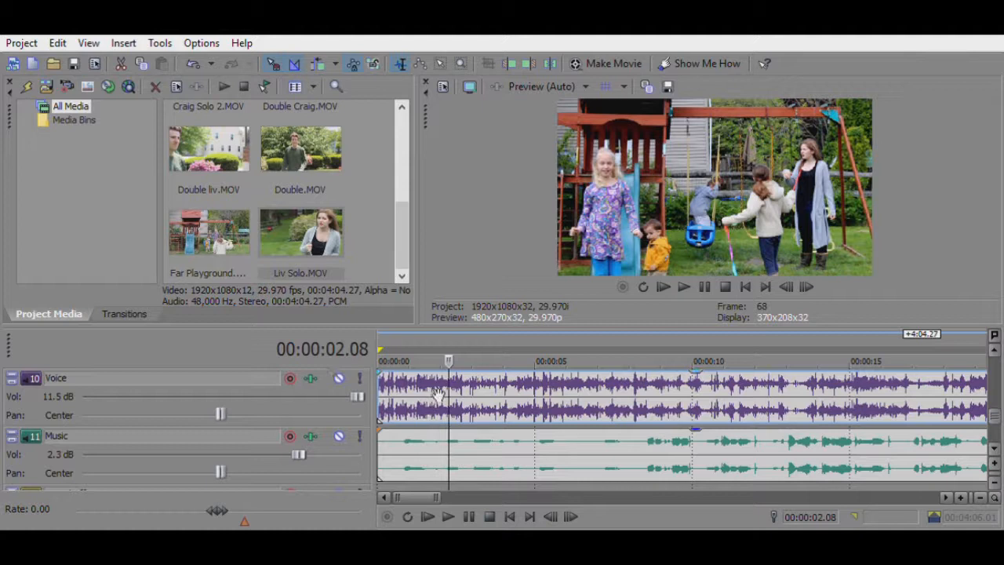
pyautogui.click(404, 396)
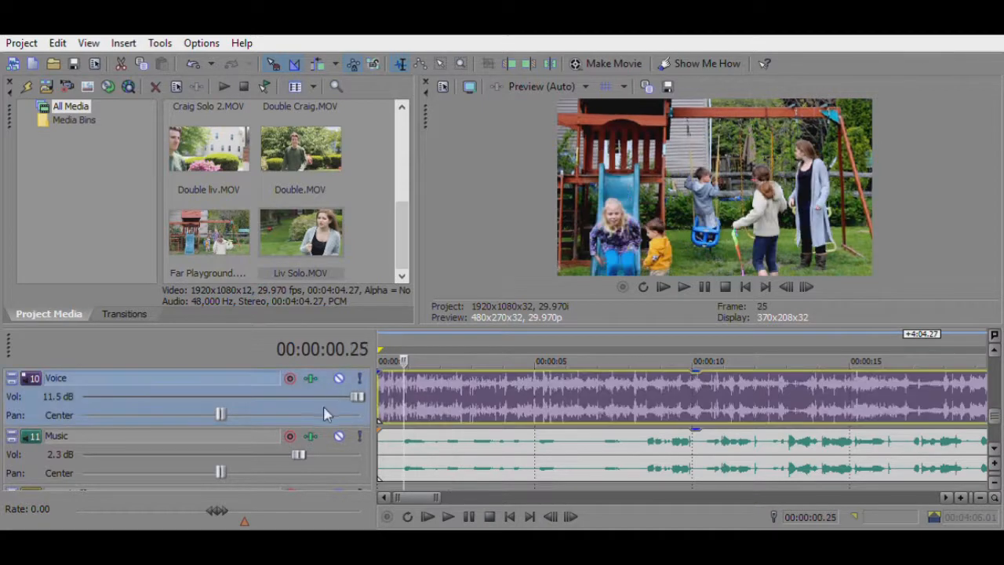
pyautogui.moveTo(357, 396); pyautogui.dragTo(360, 396)
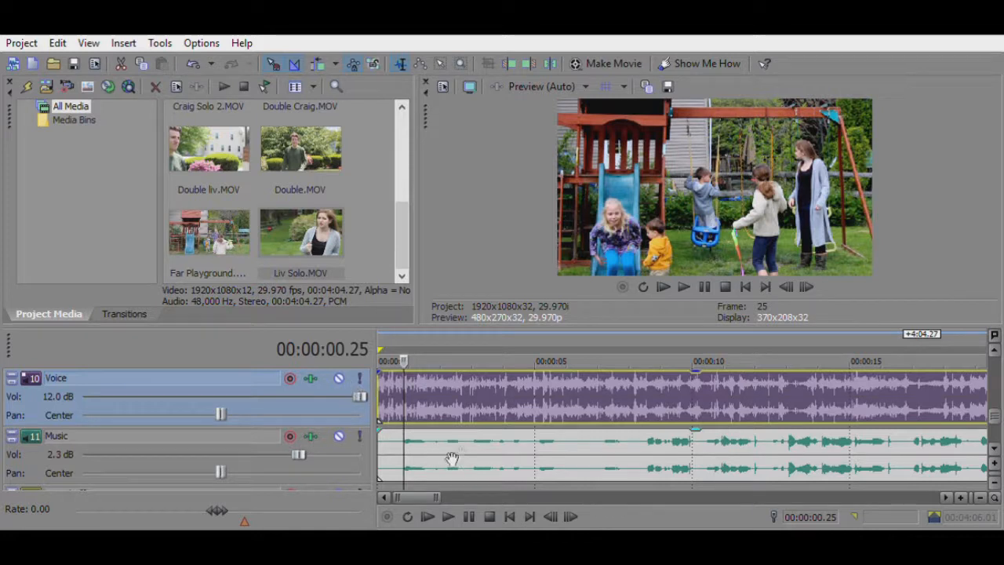
# Step: Play the project from about 6 seconds to hear the Voice and Music tracks together
pyautogui.click(695, 396)
pyautogui.click(575, 400)
pyautogui.click(683, 287)
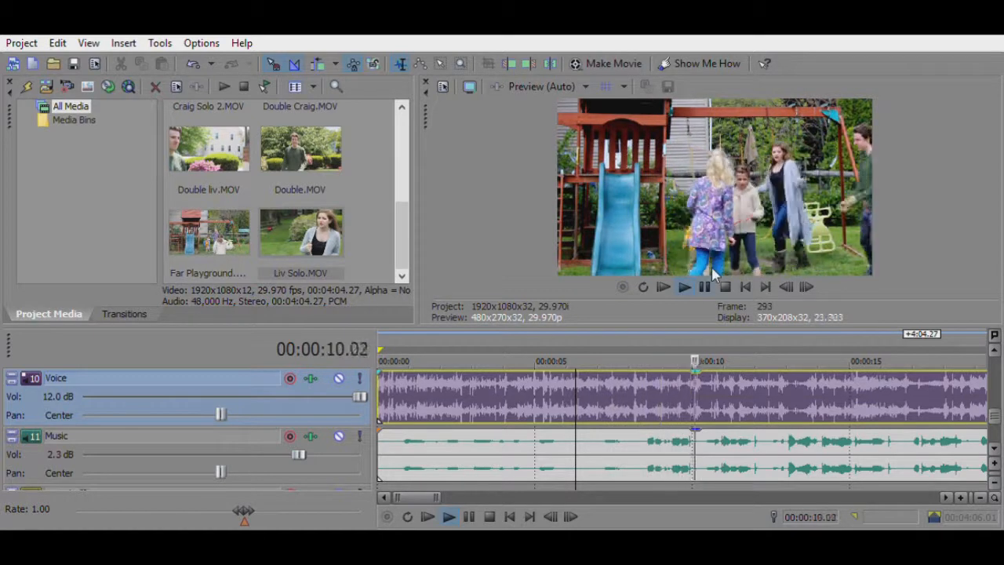
# Step: Lower the Music track to -48.0 dB and shift the Liv Solo clip until its voice waveform lines up with the music waveform
pyautogui.click(708, 280)
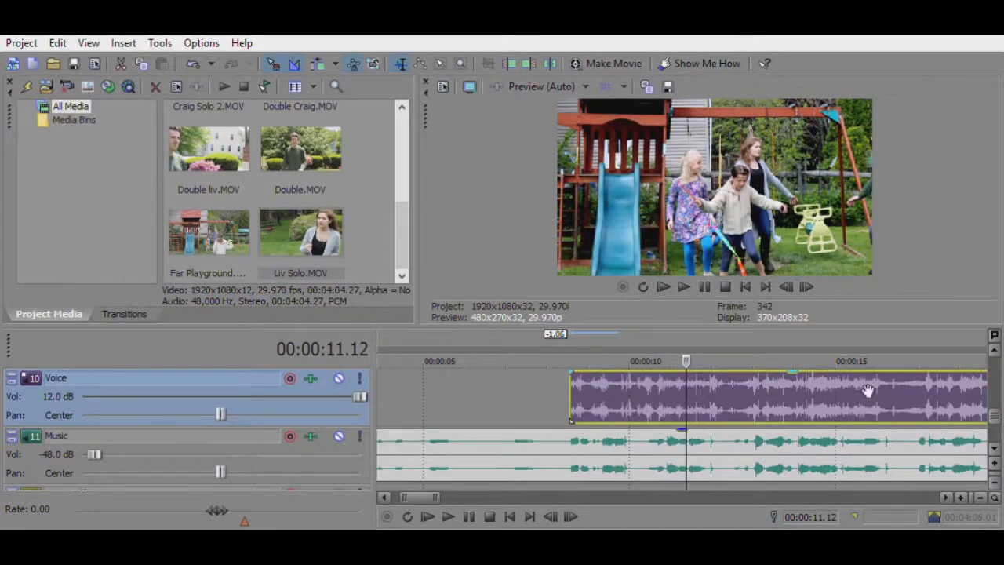
pyautogui.click(833, 393)
pyautogui.click(684, 286)
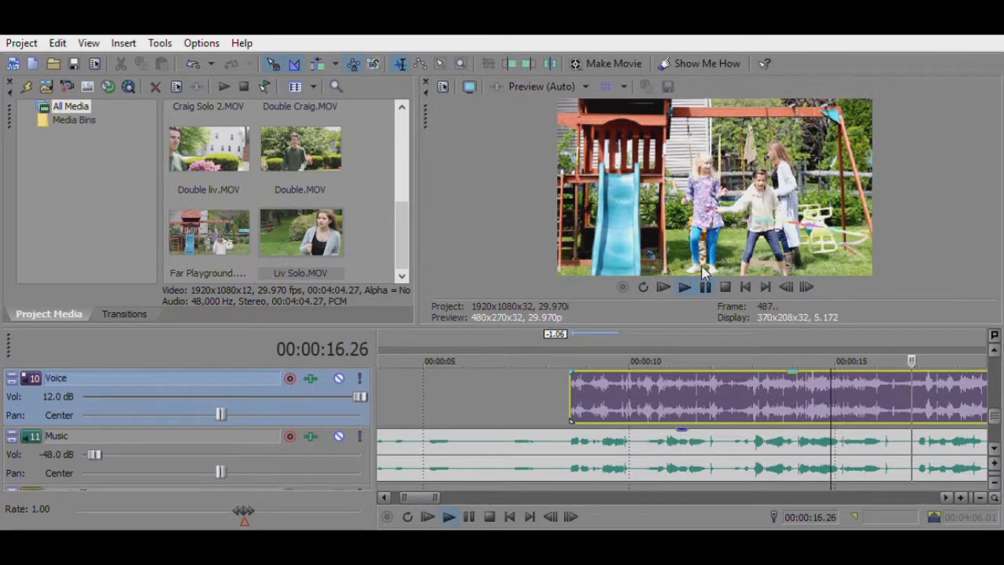
pyautogui.press('Return')
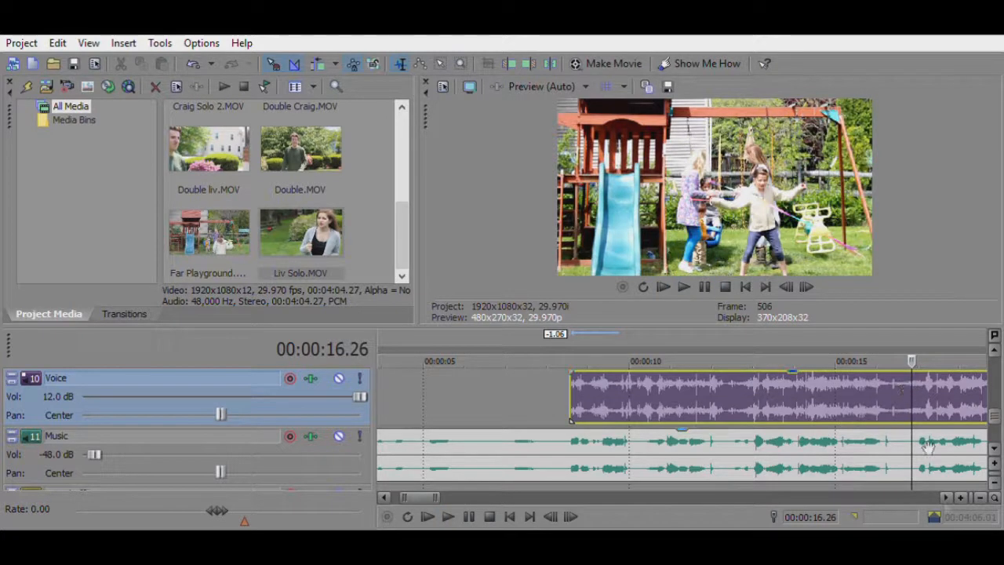
pyautogui.click(960, 497)
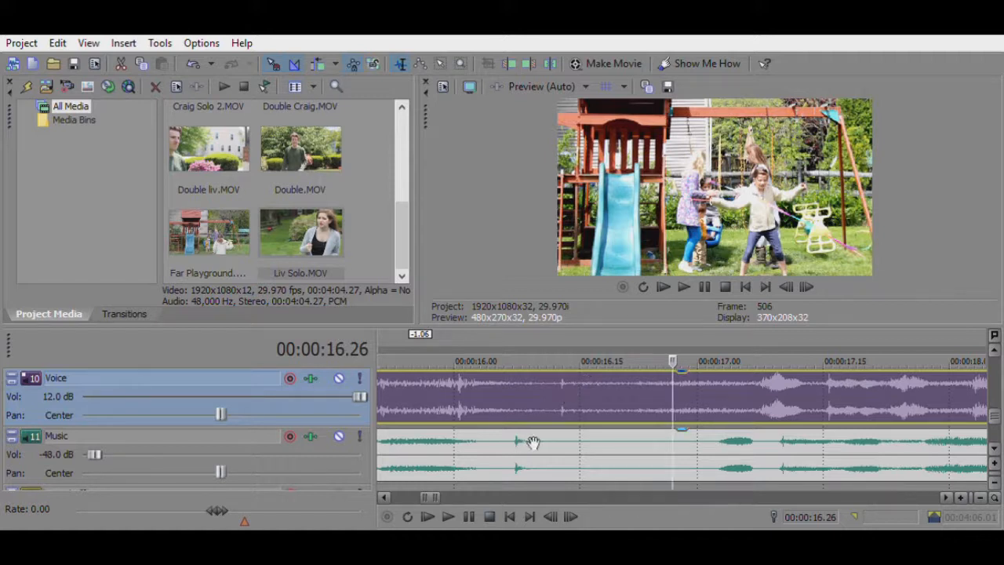
pyautogui.moveTo(557, 412); pyautogui.dragTo(521, 408)
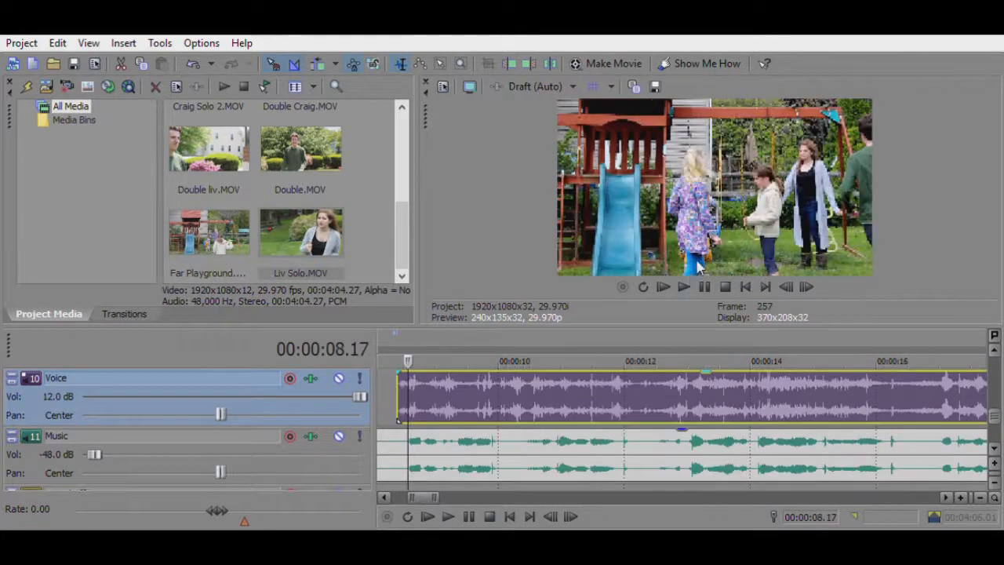
# Step: Play the project from about 8 seconds to check the clip's sync with the music
pyautogui.press('space')
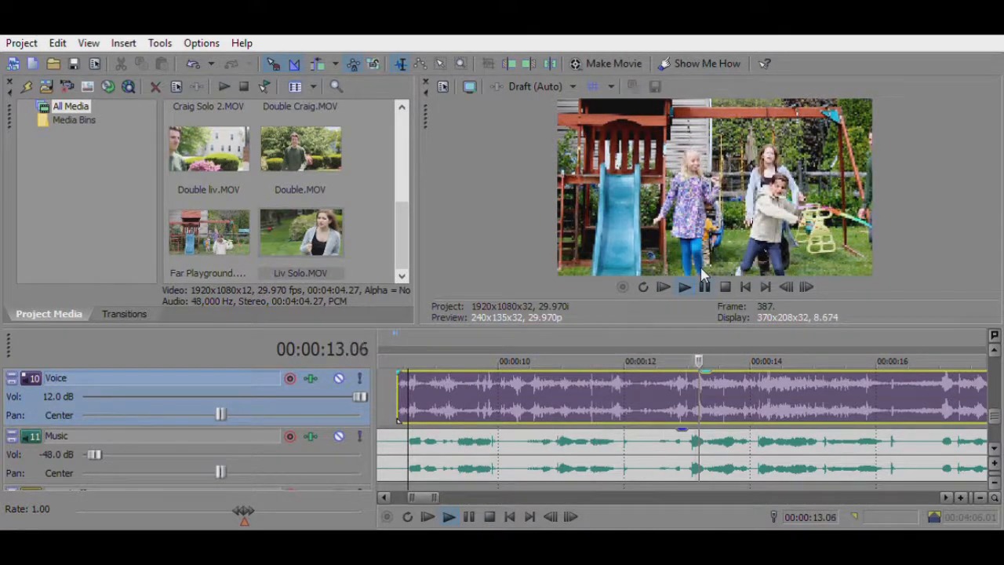
pyautogui.press('space')
pyautogui.scroll(-4, 978, 478)
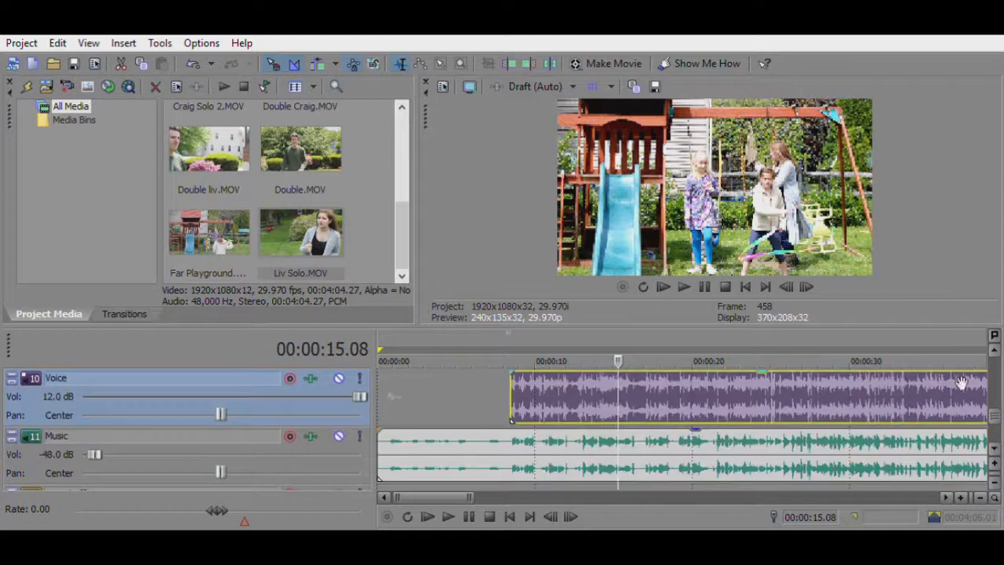
# Step: Delete the synced Liv Solo clip's audio from the Voice track
pyautogui.moveTo(992, 402); pyautogui.dragTo(995, 375)
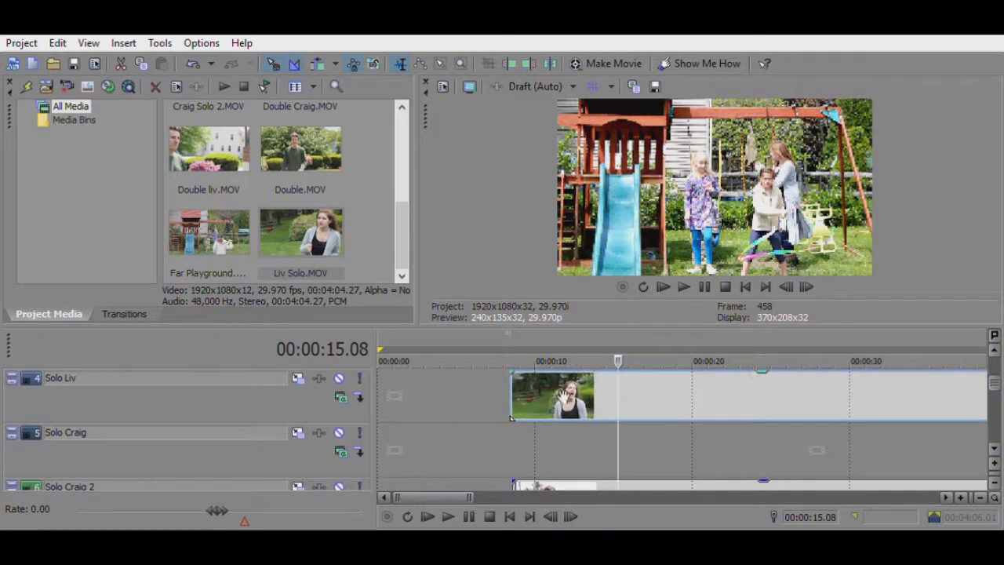
pyautogui.click(551, 397)
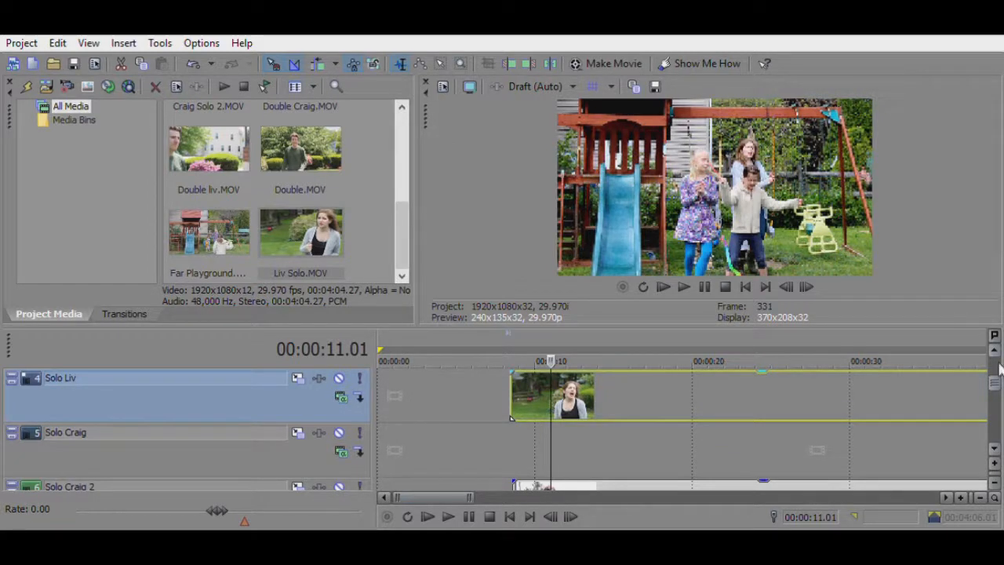
pyautogui.moveTo(998, 379); pyautogui.dragTo(997, 402)
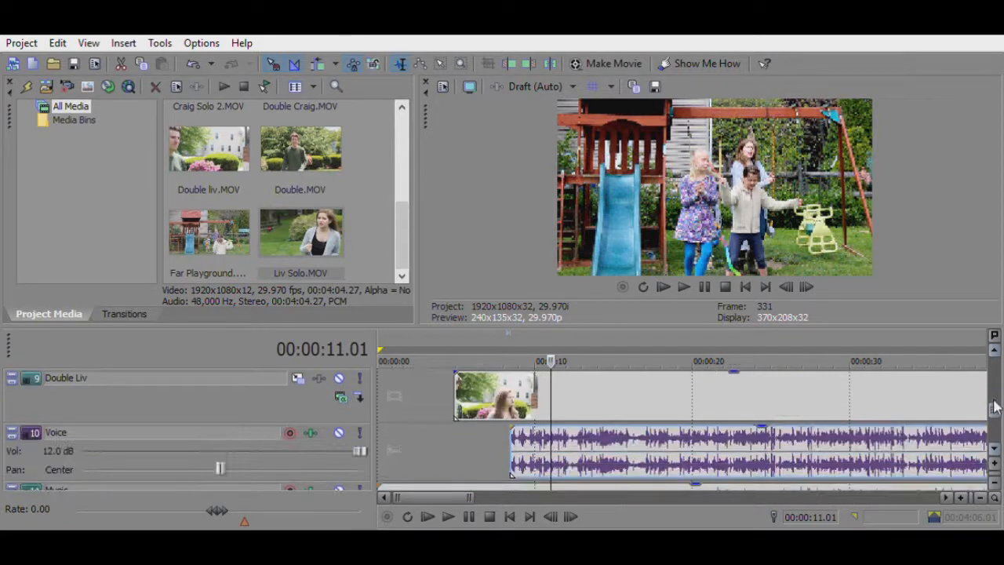
pyautogui.click(627, 451)
pyautogui.press('Delete')
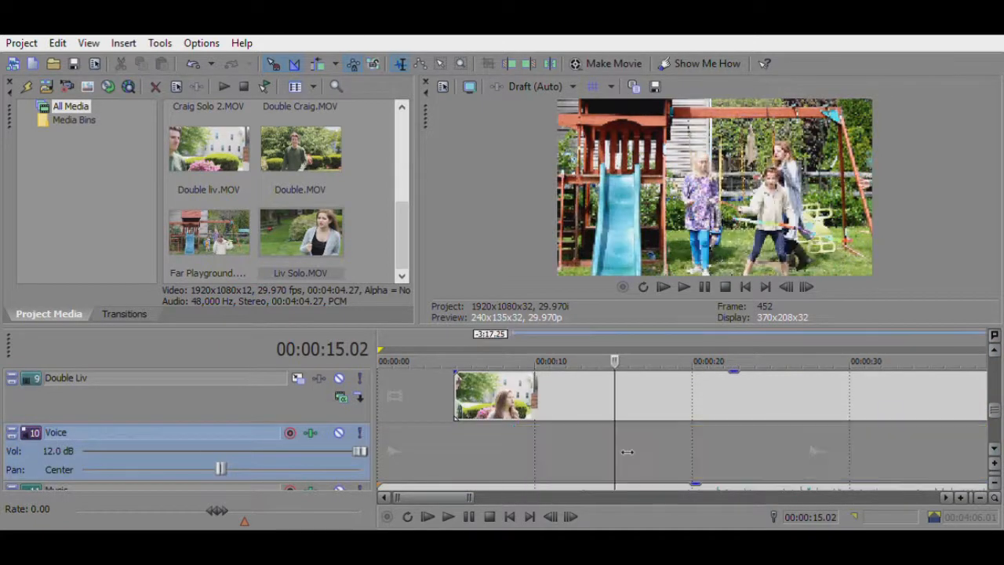
# Step: Solo the Solo Liv track and place the playhead at 00:03:28.27 to inspect the final part of its clip
pyautogui.scroll(5, 995, 400)
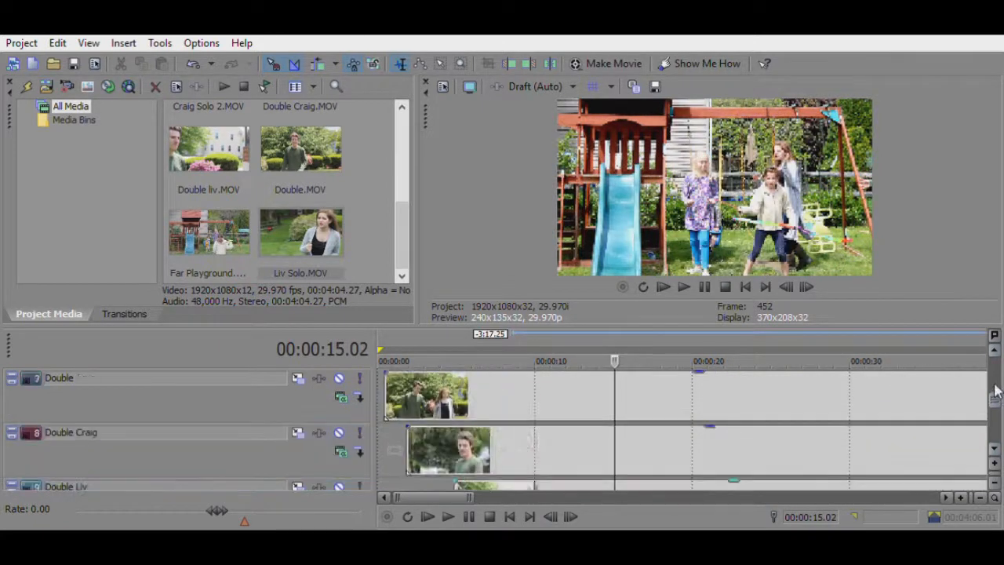
pyautogui.click(608, 375)
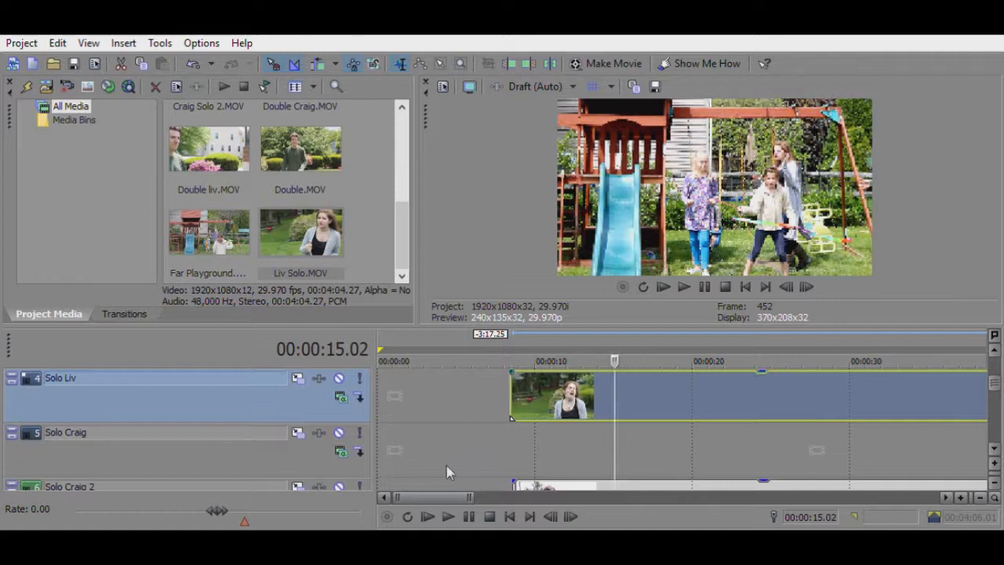
pyautogui.moveTo(437, 485); pyautogui.dragTo(775, 497)
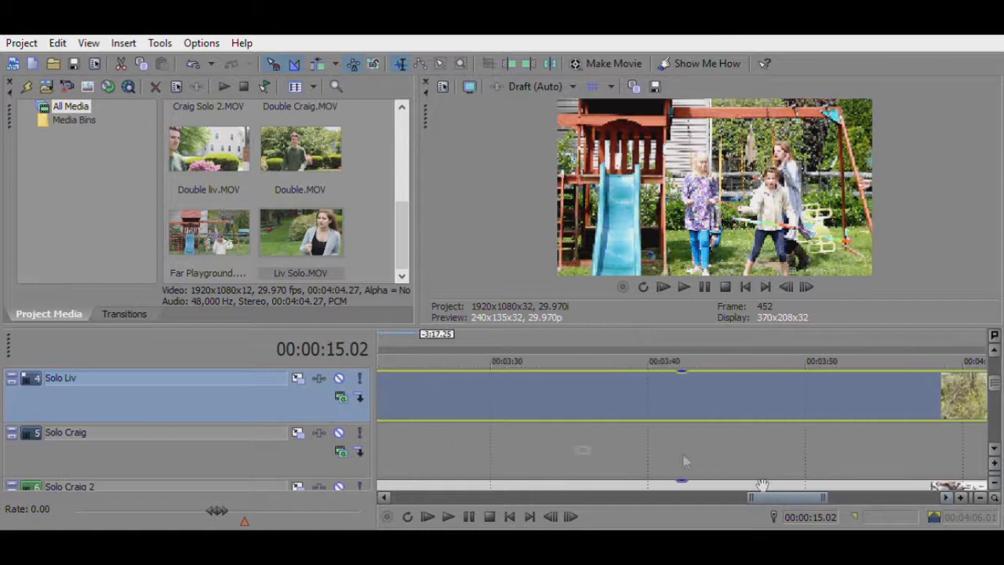
pyautogui.click(473, 386)
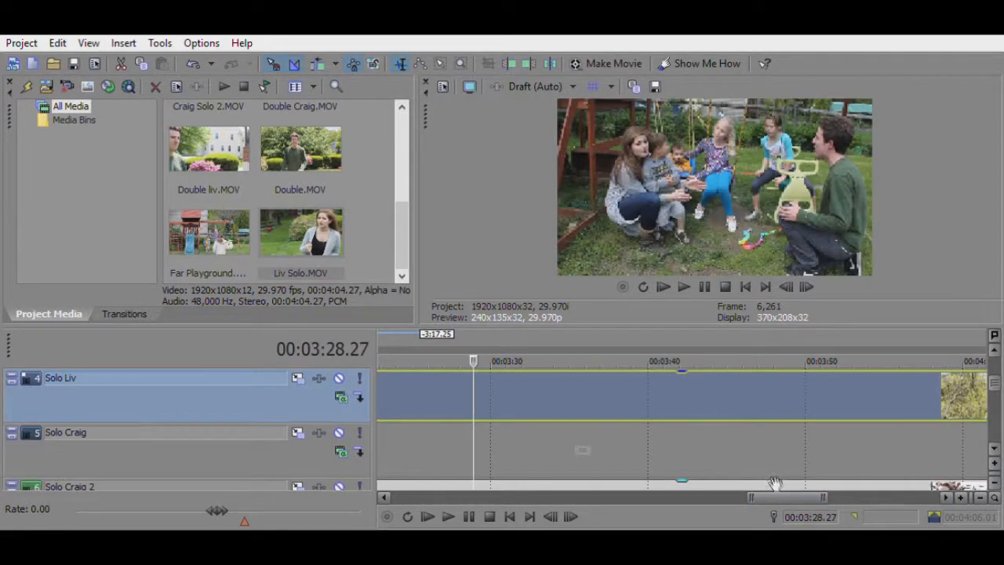
pyautogui.click(360, 377)
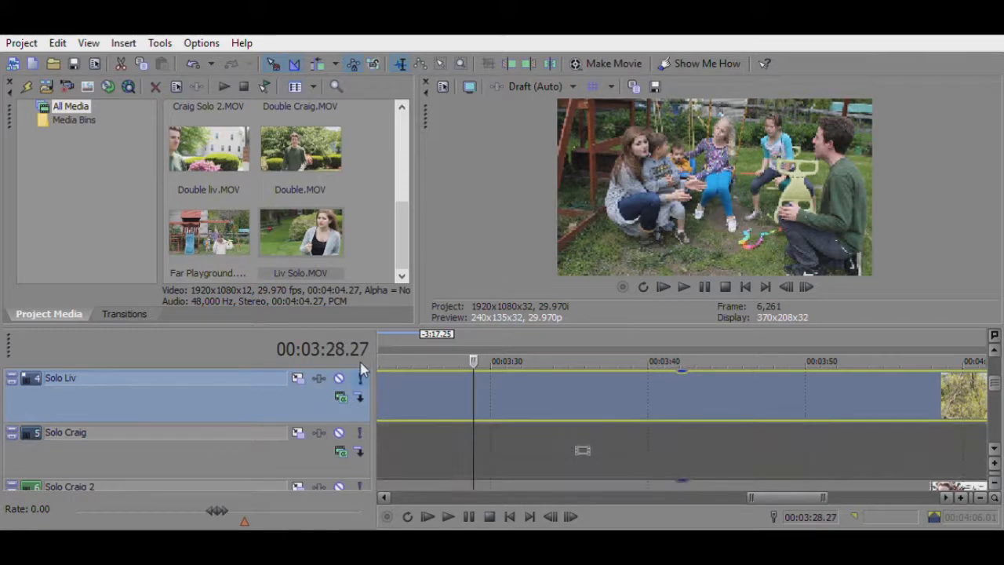
pyautogui.hscroll(3, 837, 466)
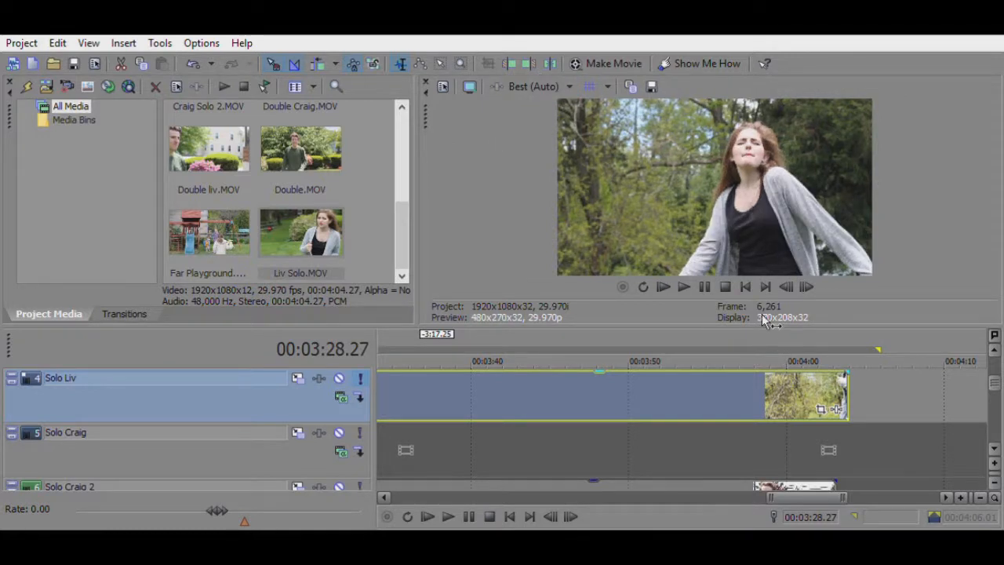
# Step: Adjust the split between the video preview and the timeline so the timeline gets slightly more height
pyautogui.moveTo(769, 319); pyautogui.dragTo(769, 385)
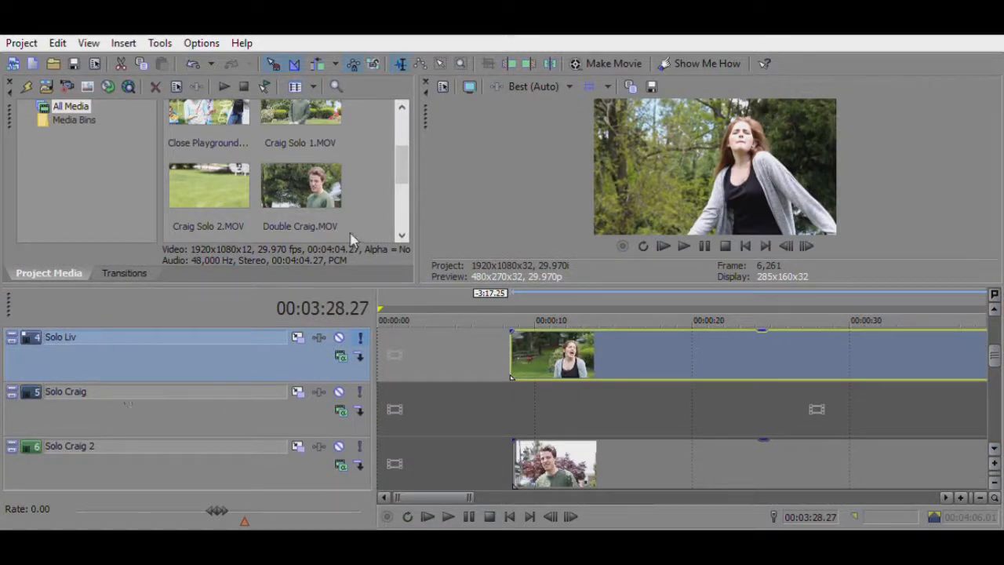
pyautogui.scroll(2, 278, 134)
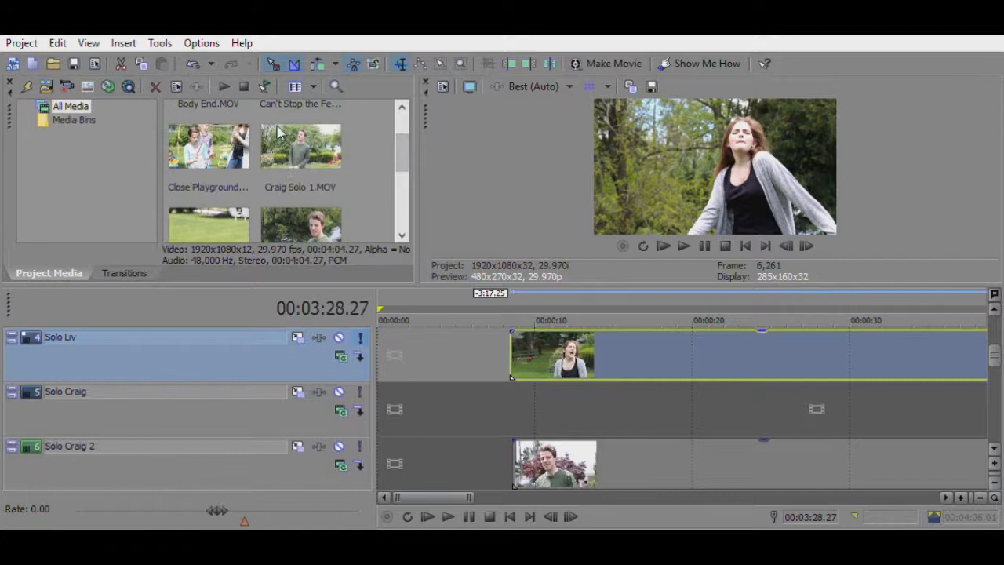
pyautogui.moveTo(997, 345)
pyautogui.mouseDown()
pyautogui.moveTo(998, 400)
pyautogui.moveTo(996, 355)
pyautogui.mouseUp()
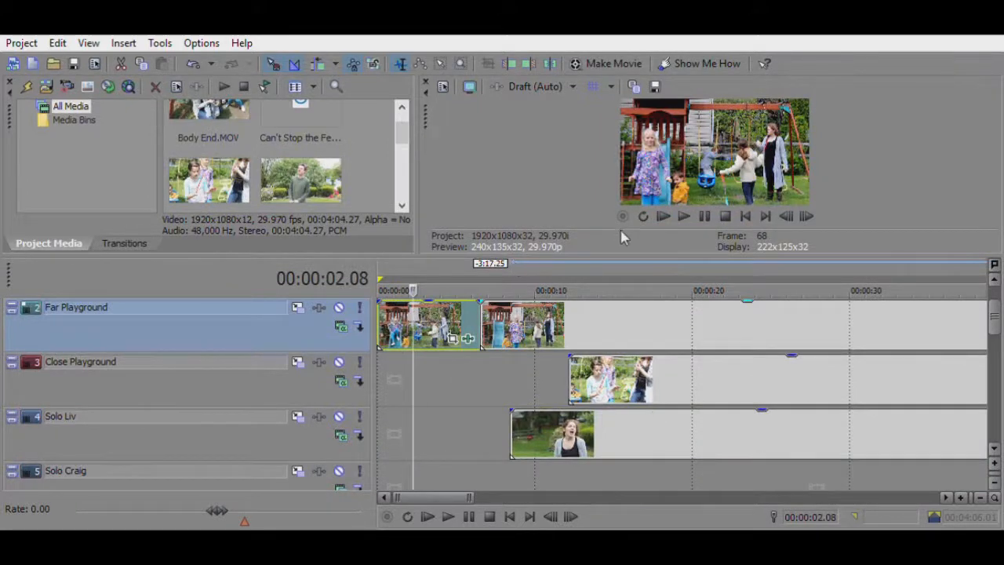
pyautogui.moveTo(620, 246); pyautogui.dragTo(601, 296)
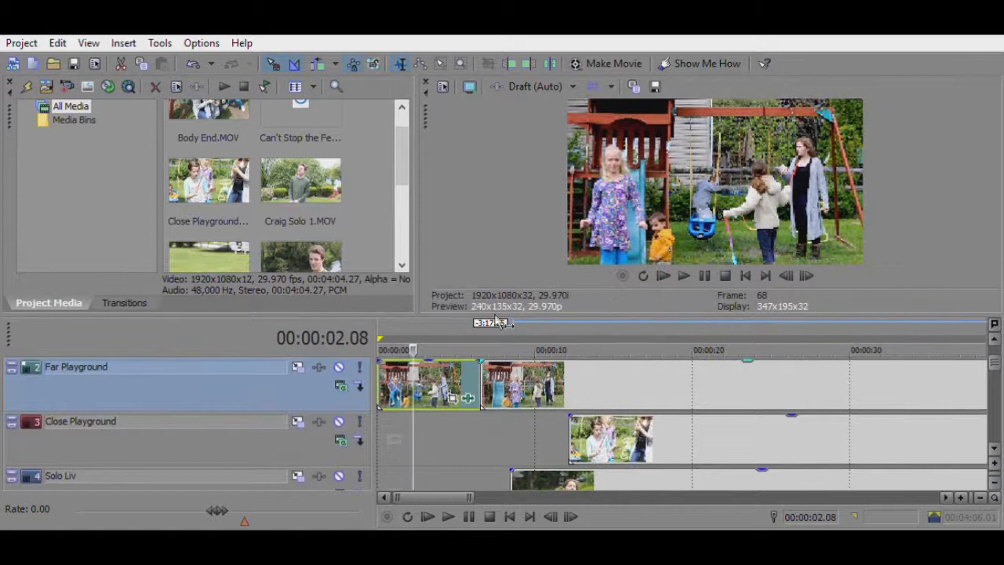
# Step: Trim the start of the Solo Liv clip by a few frames
pyautogui.moveTo(392, 357); pyautogui.dragTo(414, 361)
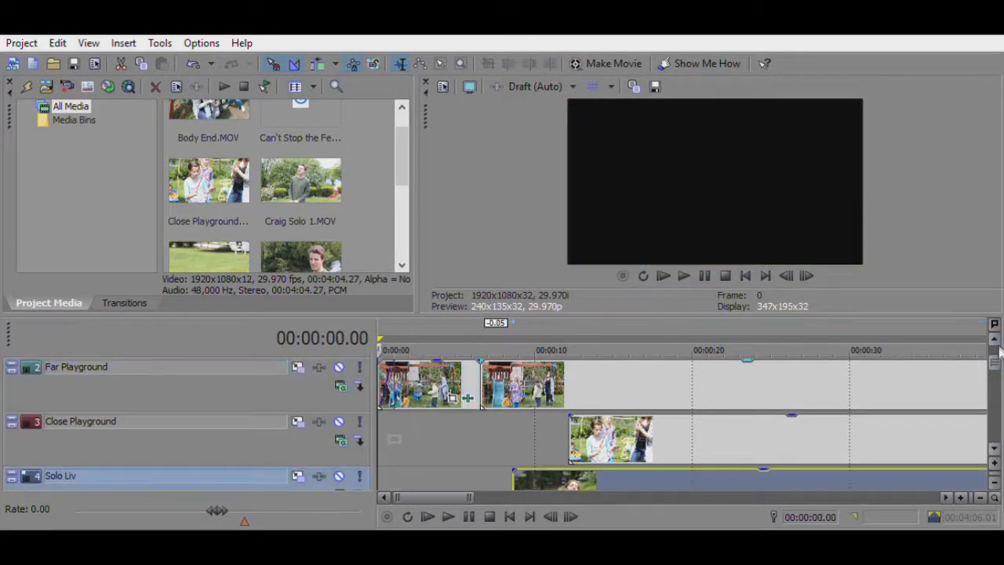
pyautogui.scroll(-1, 994, 361)
pyautogui.moveTo(527, 436)
pyautogui.mouseDown()
pyautogui.moveTo(445, 436)
pyautogui.moveTo(526, 436)
pyautogui.mouseUp()
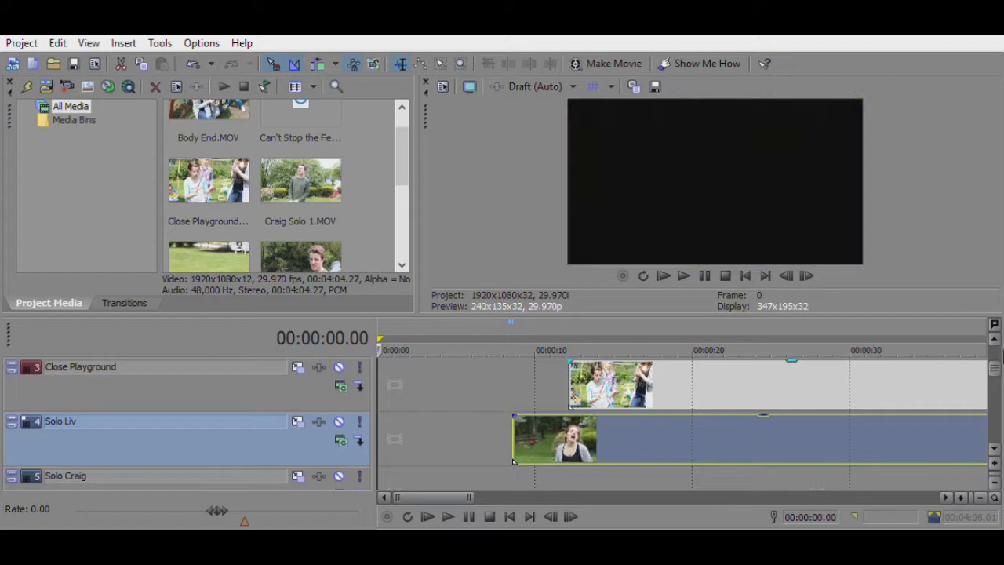
# Step: Play the project from the start, pausing at about 6.5 and 8 seconds to find where the singing begins
pyautogui.scroll(2, 995, 361)
pyautogui.click(461, 385)
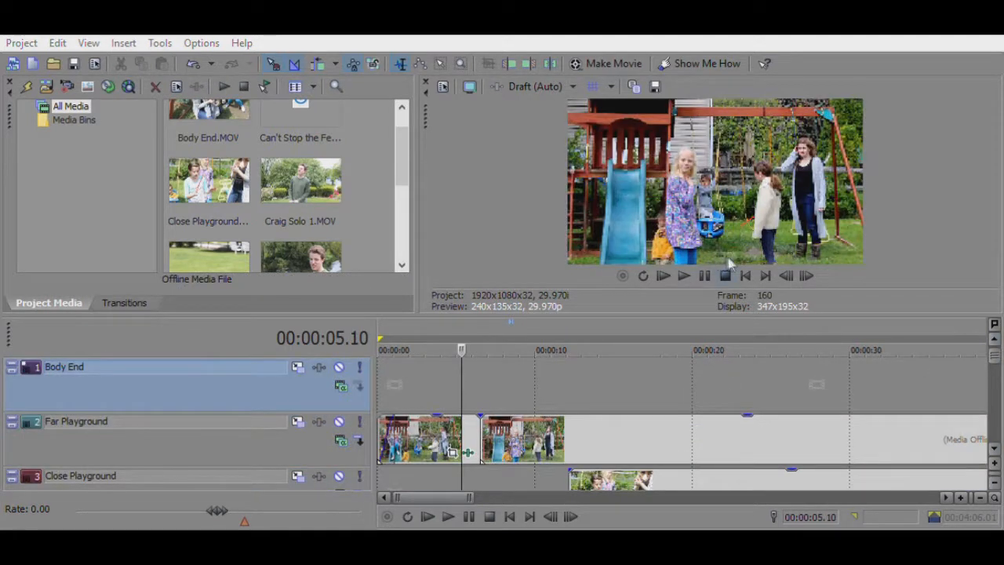
pyautogui.click(725, 271)
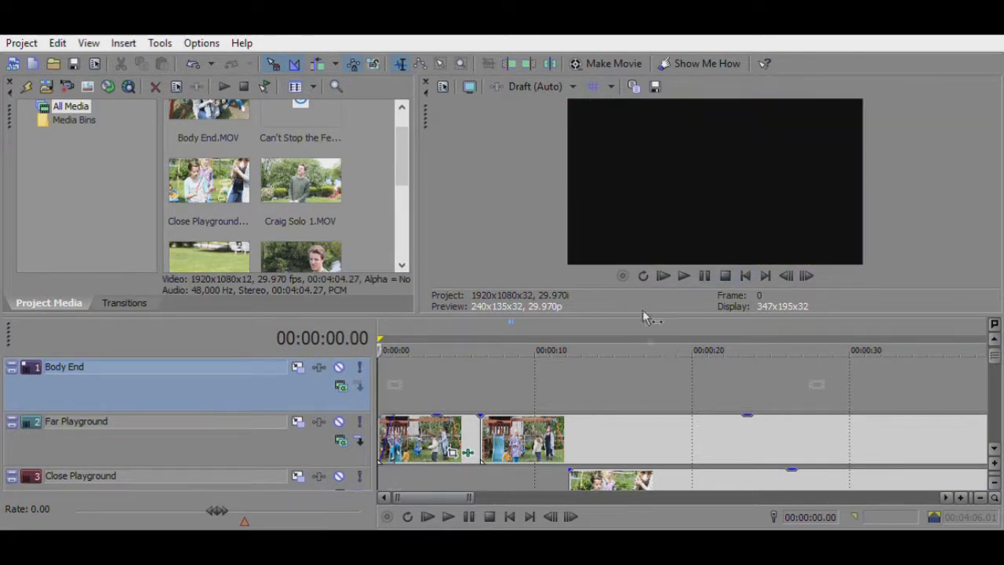
pyautogui.click(684, 268)
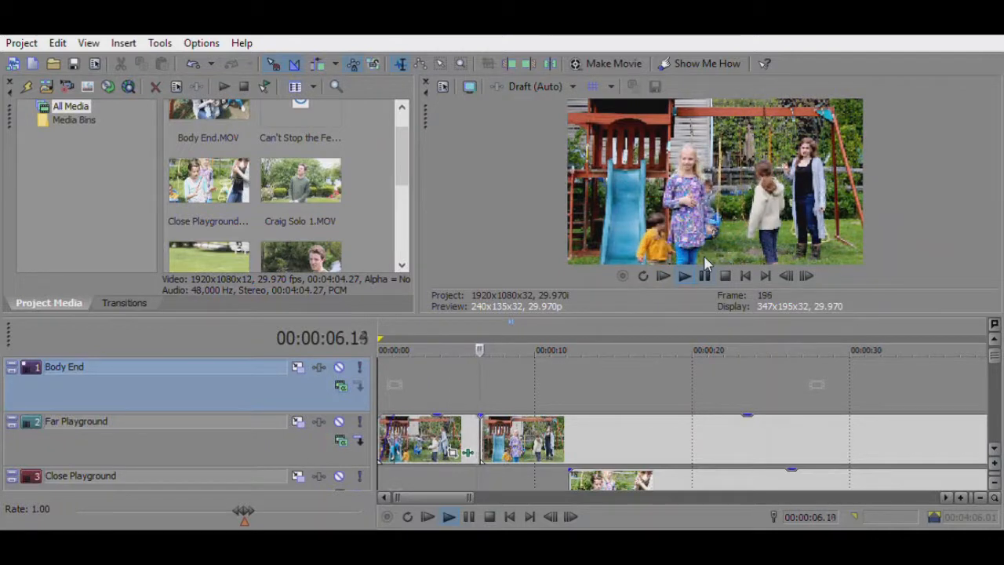
pyautogui.click(706, 274)
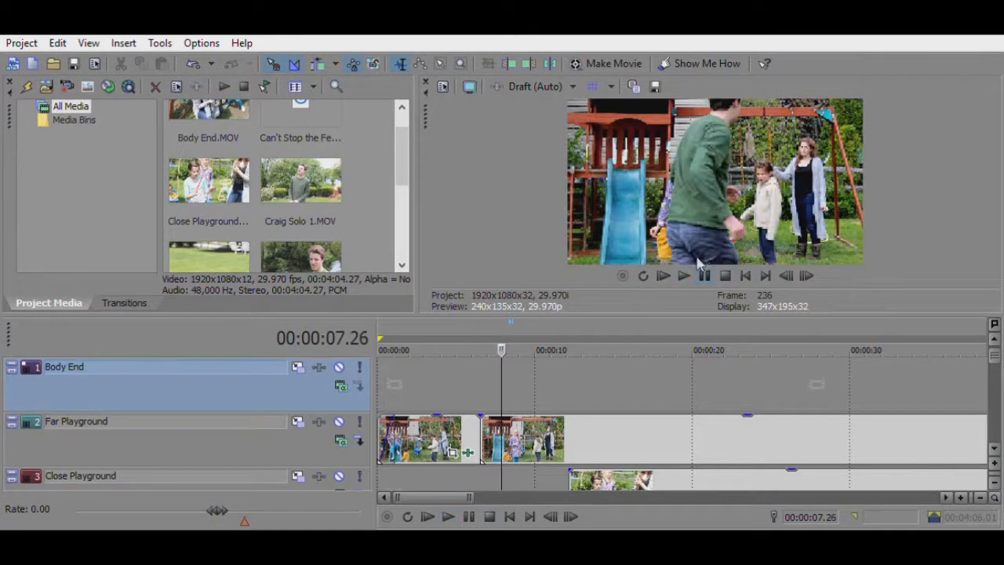
pyautogui.click(684, 275)
pyautogui.click(704, 275)
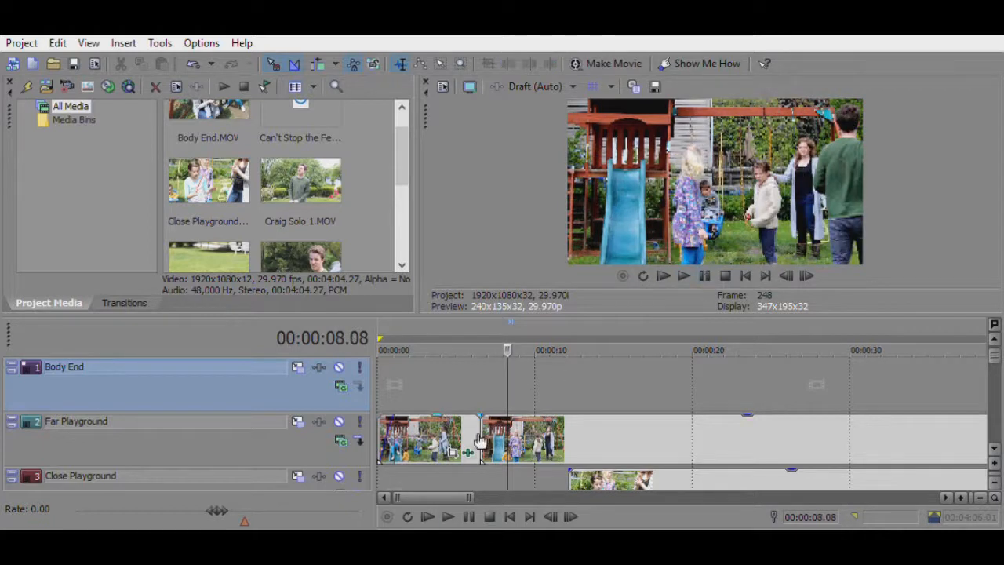
# Step: Trim 8 seconds off the start of the second Far Playground clip and play the opened gap from 00:00:06.16
pyautogui.click(485, 438)
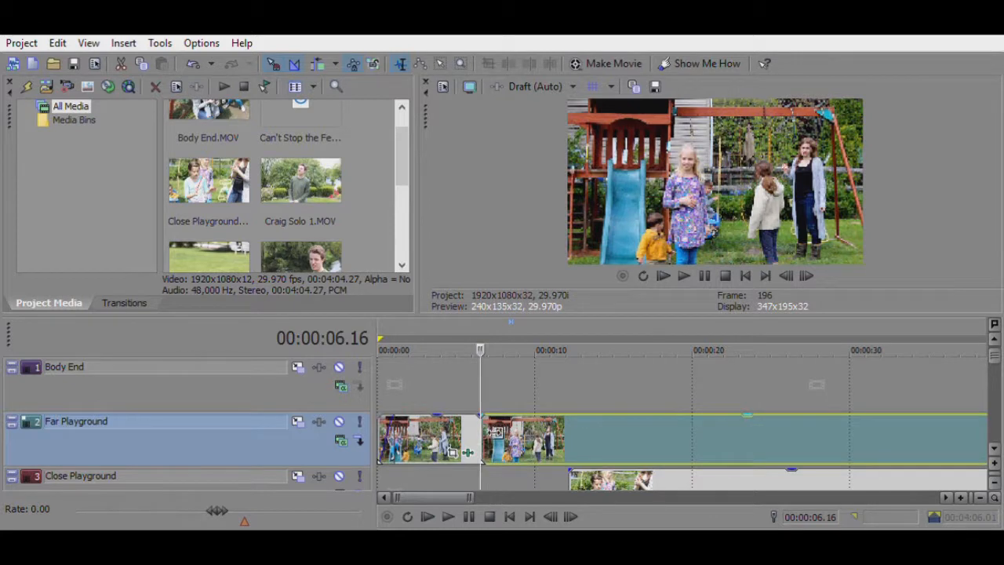
pyautogui.hotkey('ctrl', 'z')
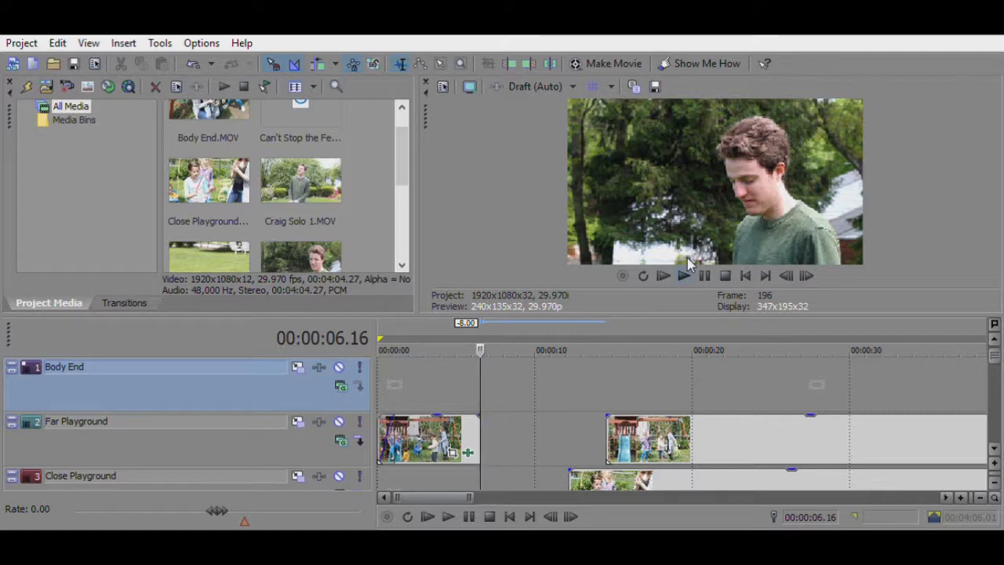
pyautogui.click(686, 270)
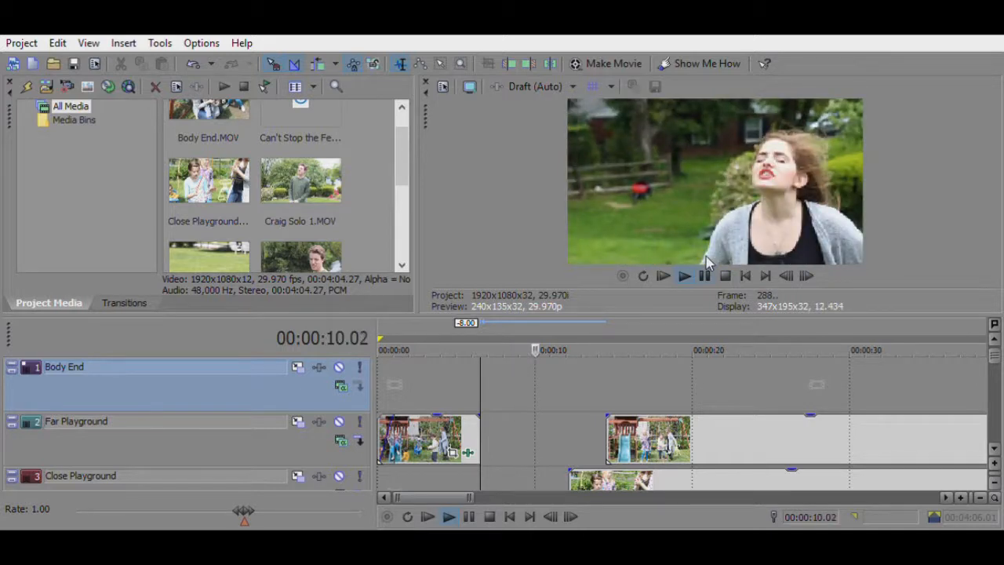
pyautogui.press('space')
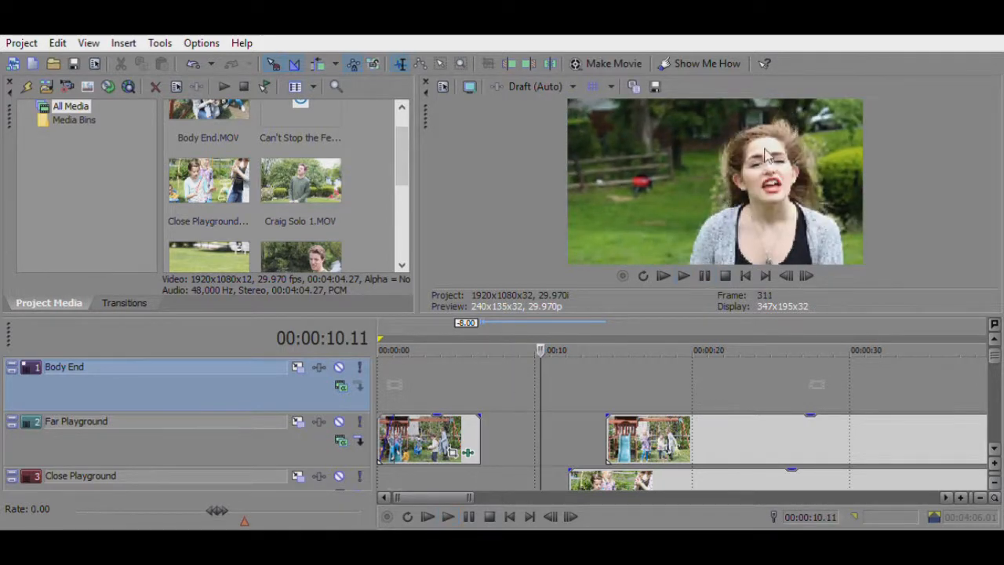
pyautogui.click(481, 382)
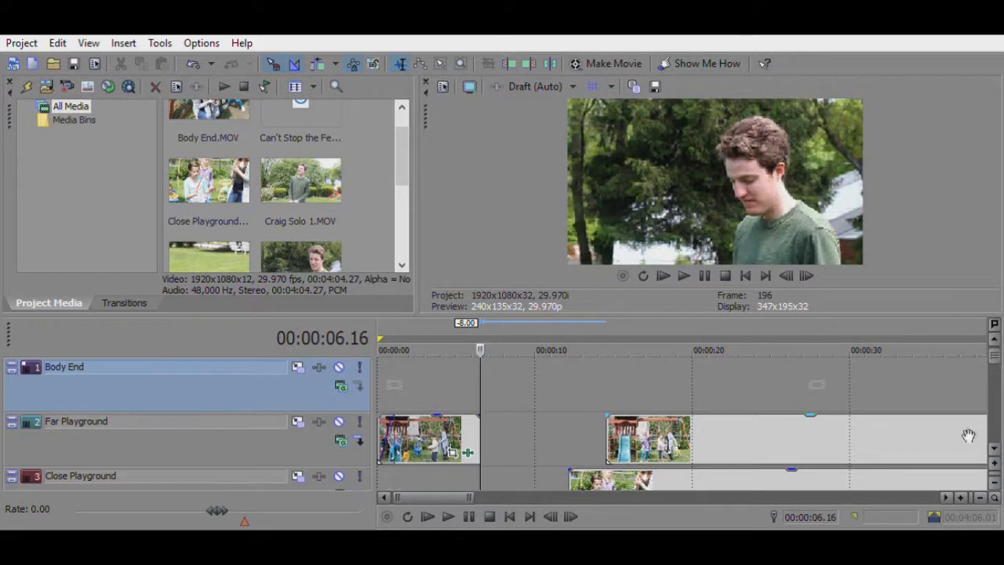
# Step: Trim the Close Playground clip's start to match the second Far Playground clip and extend the Solo Liv clip's start back to 00:00:06.16
pyautogui.click(994, 444)
pyautogui.click(994, 444)
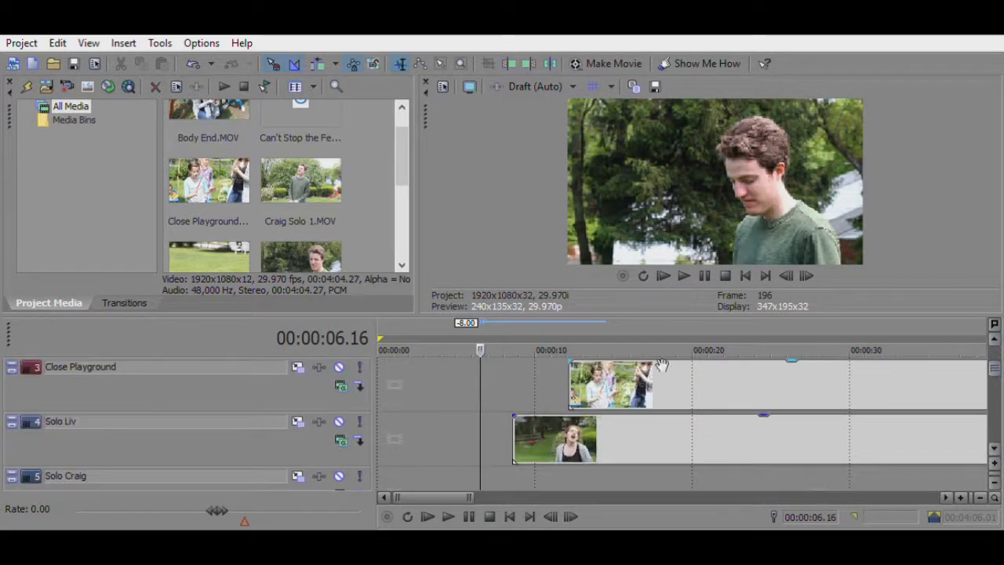
pyautogui.moveTo(587, 381); pyautogui.dragTo(625, 382)
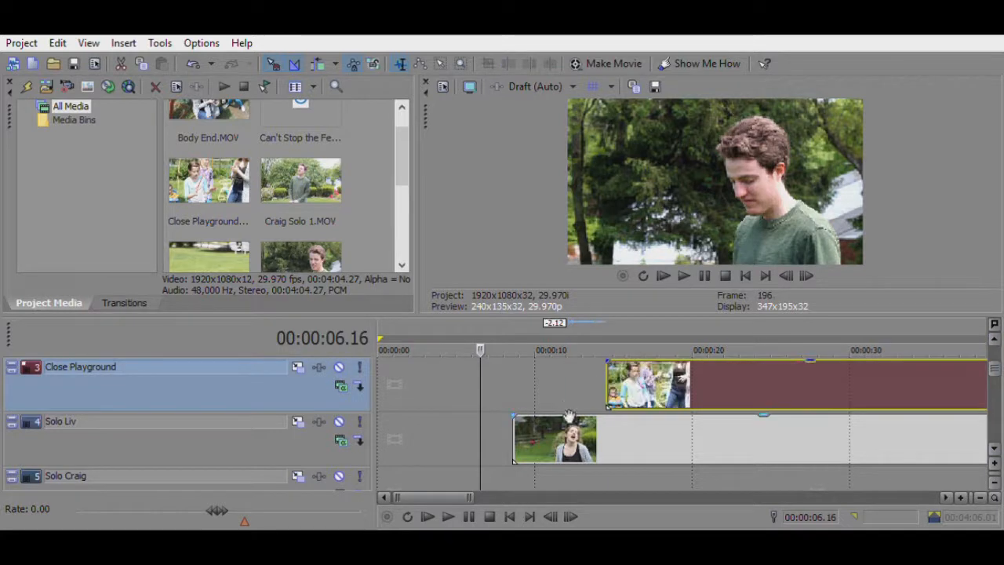
pyautogui.click(530, 434)
pyautogui.moveTo(529, 434); pyautogui.dragTo(497, 434)
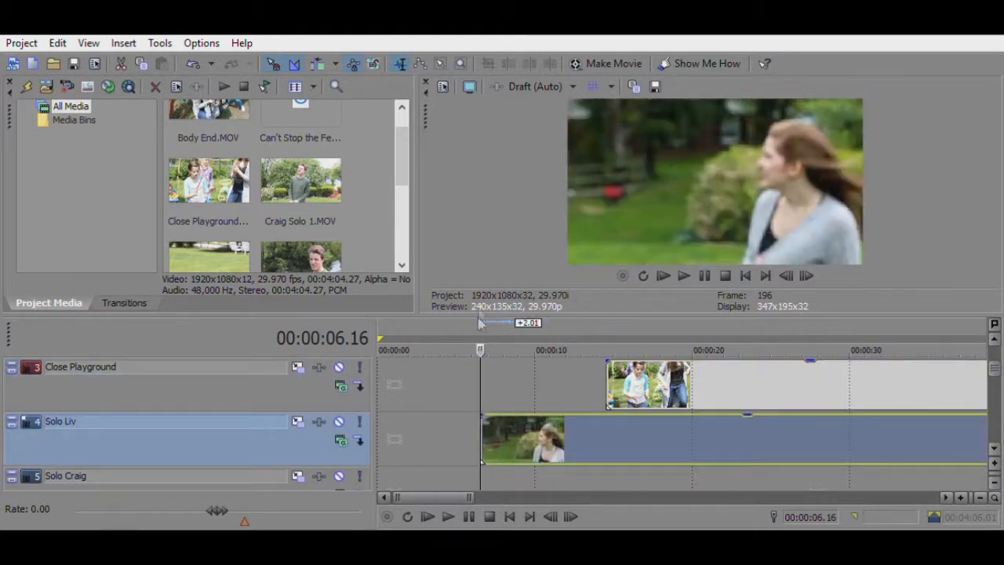
# Step: Trim the starts of the Solo Craig 2 and Double Liv clips to about 19 seconds and of the Double clip to about 18 seconds
pyautogui.click(996, 436)
pyautogui.click(997, 436)
pyautogui.click(529, 443)
pyautogui.moveTo(529, 442); pyautogui.dragTo(683, 442)
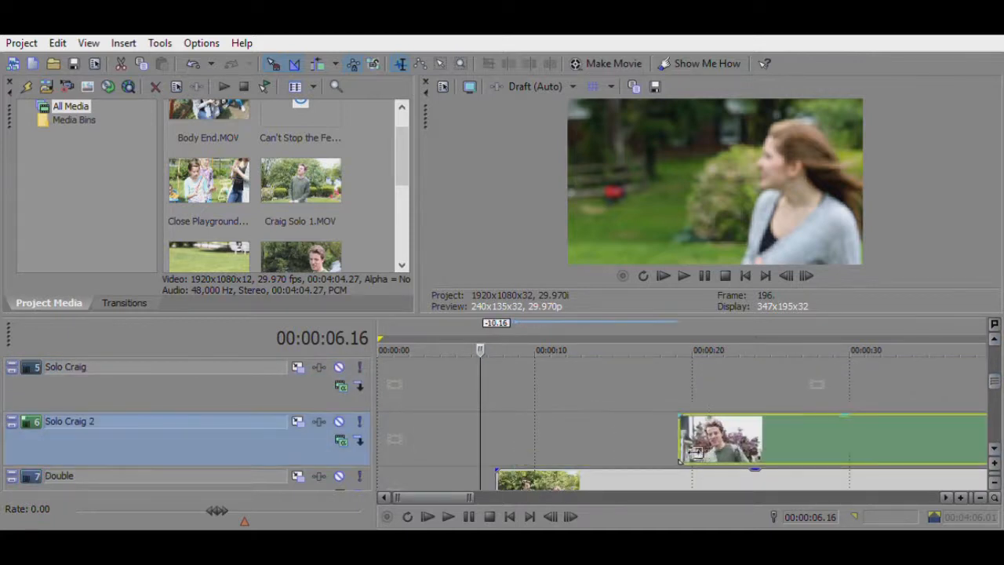
pyautogui.moveTo(508, 484); pyautogui.dragTo(665, 489)
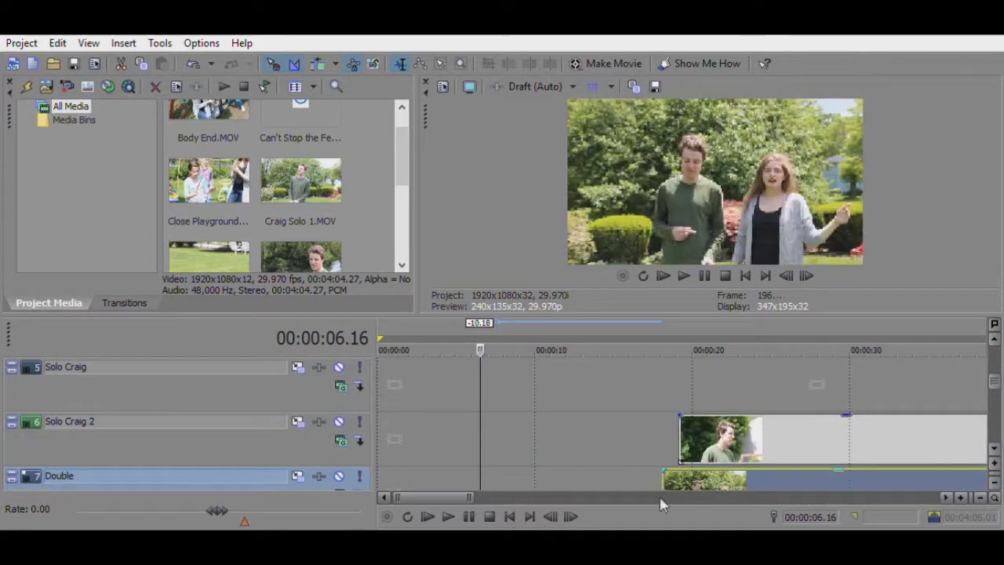
pyautogui.click(994, 446)
pyautogui.click(996, 445)
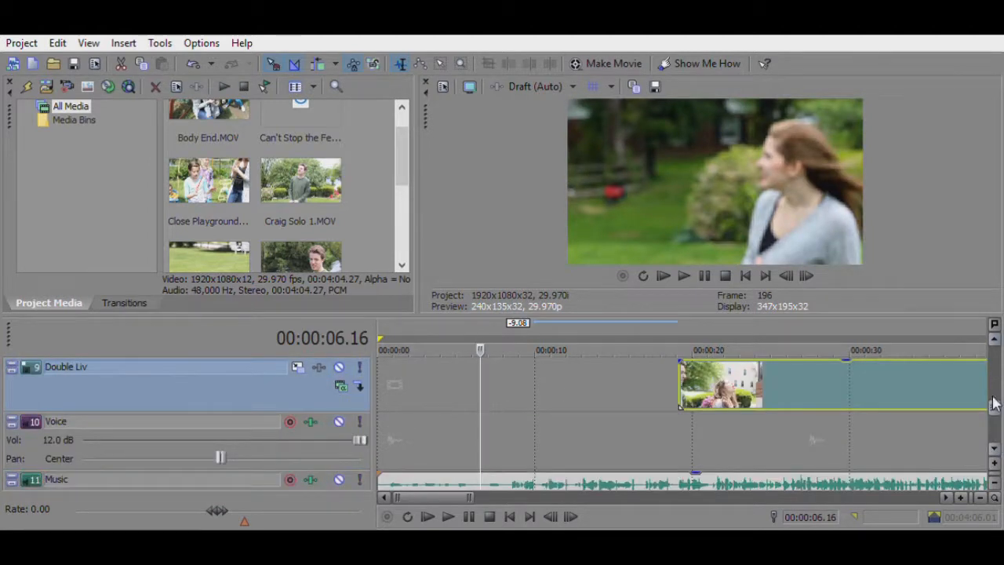
# Step: Play the edited opening from about 4 seconds and stop just before the playground clips at about 14 seconds
pyautogui.moveTo(995, 404); pyautogui.dragTo(995, 366)
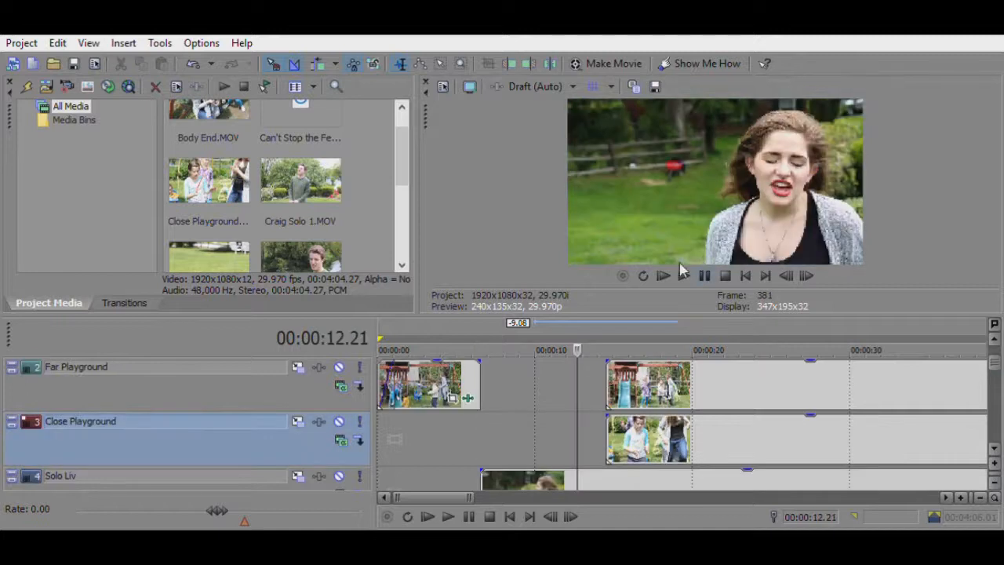
pyautogui.click(684, 273)
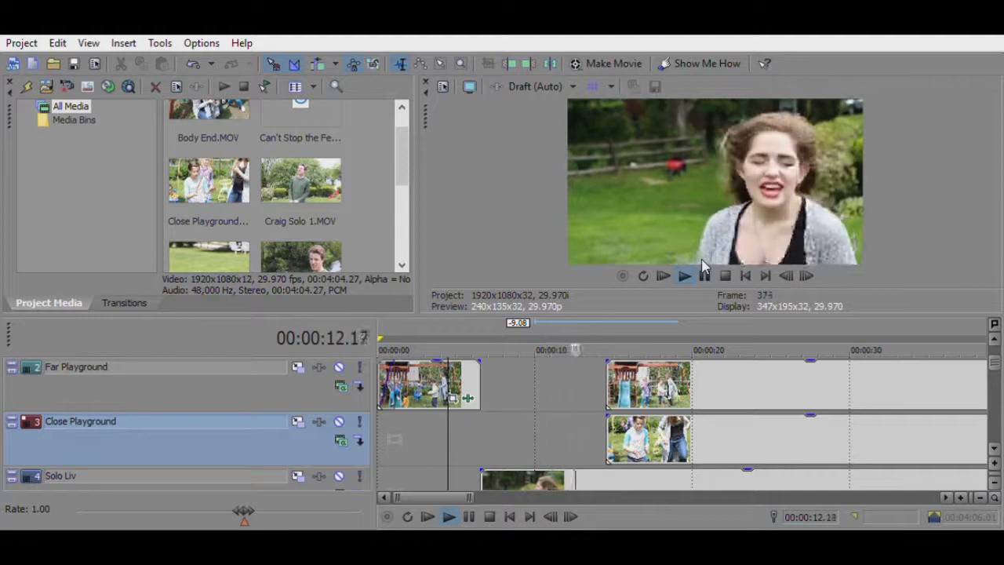
pyautogui.press('Return')
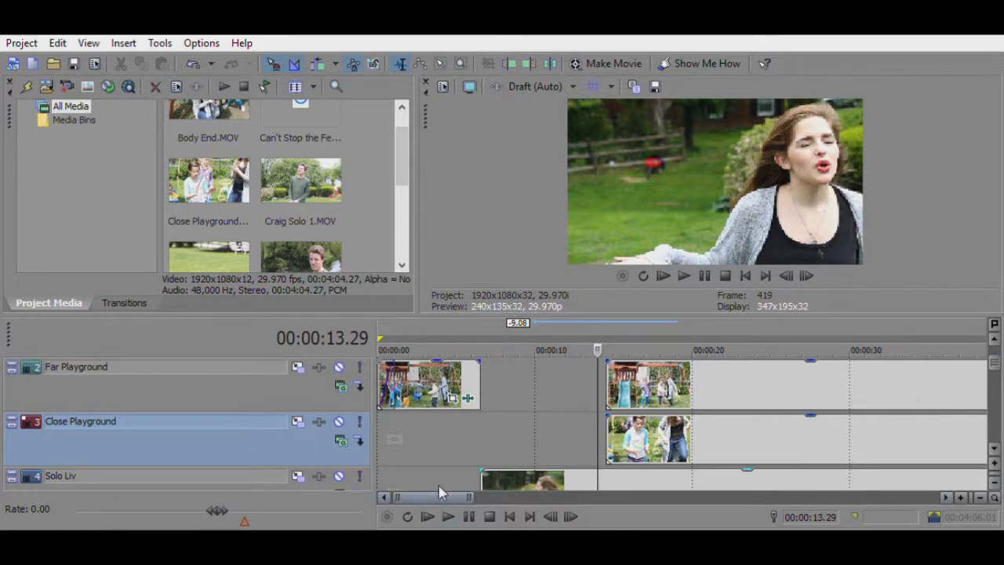
# Step: Play the project from 00:00:20.11 to review the section where the playground clips overlap the solo clips
pyautogui.moveTo(440, 495)
pyautogui.mouseDown()
pyautogui.moveTo(457, 493)
pyautogui.moveTo(448, 494)
pyautogui.mouseUp()
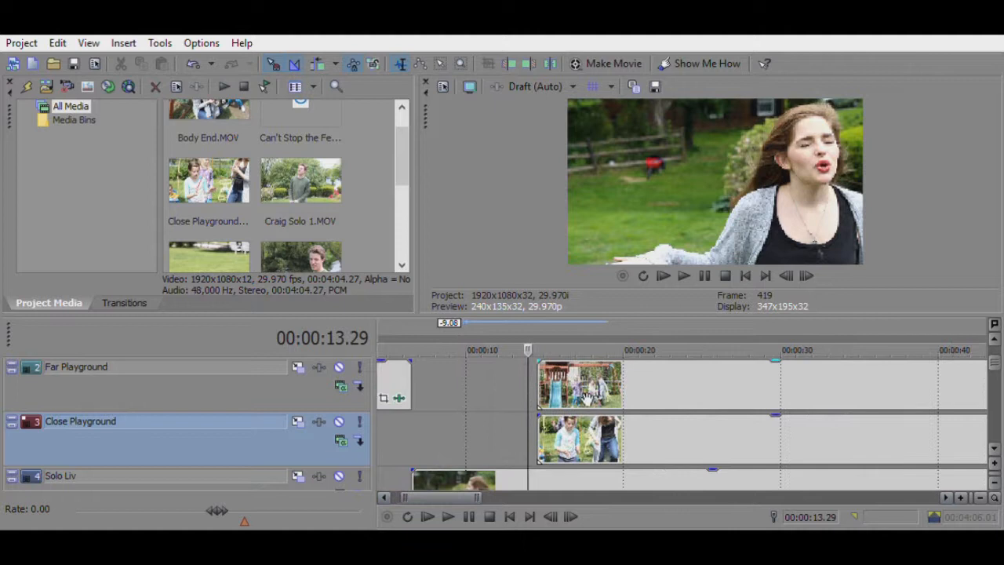
pyautogui.click(681, 422)
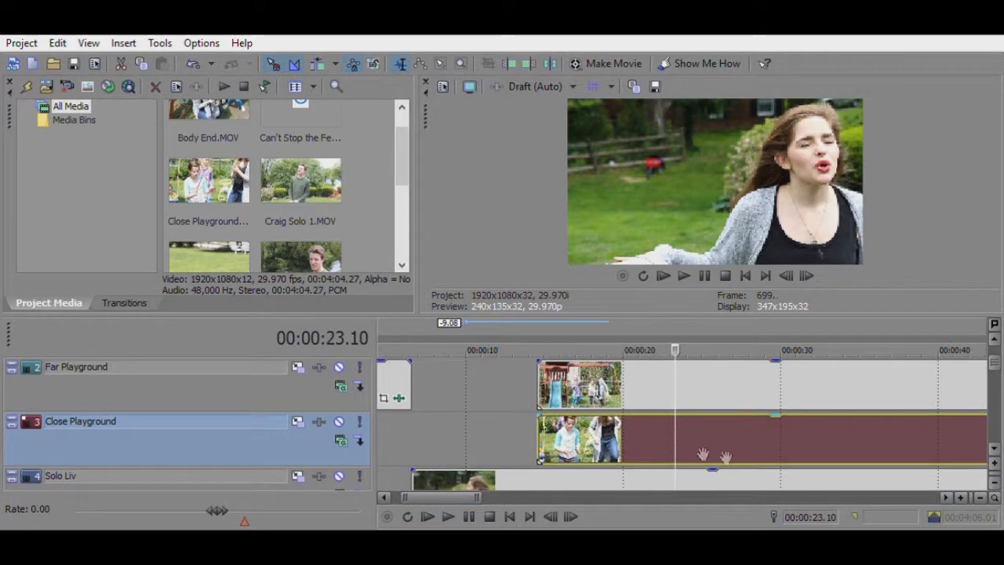
pyautogui.click(641, 480)
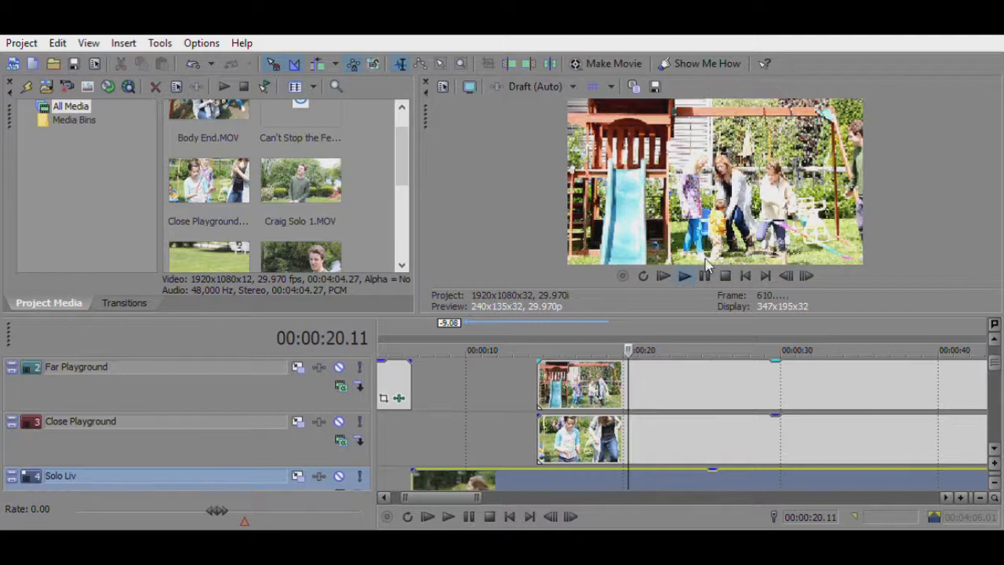
pyautogui.press('space')
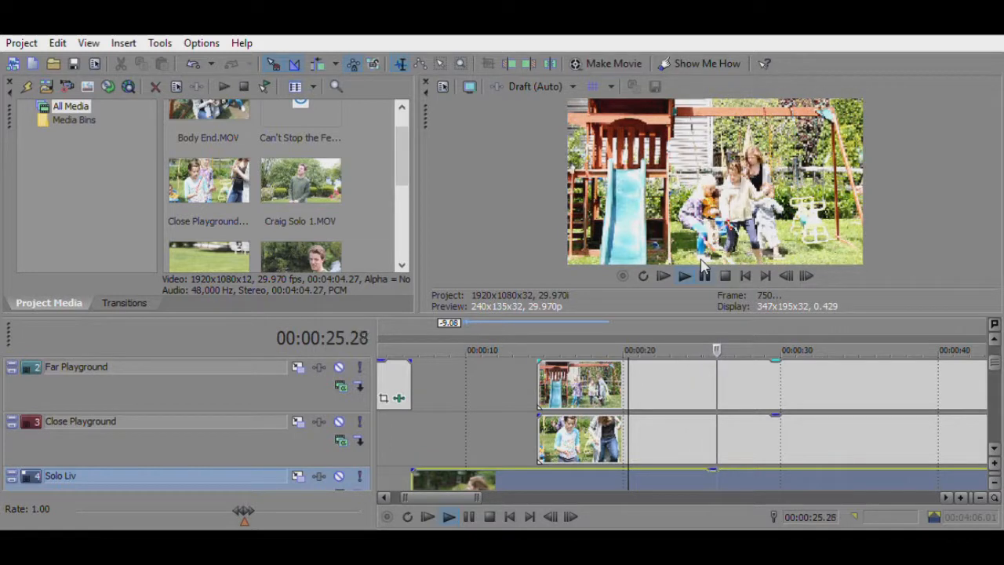
# Step: Stop playback at 00:00:26.03 and split the Solo Liv, Close Playground and Far Playground clips there
pyautogui.press('Return')
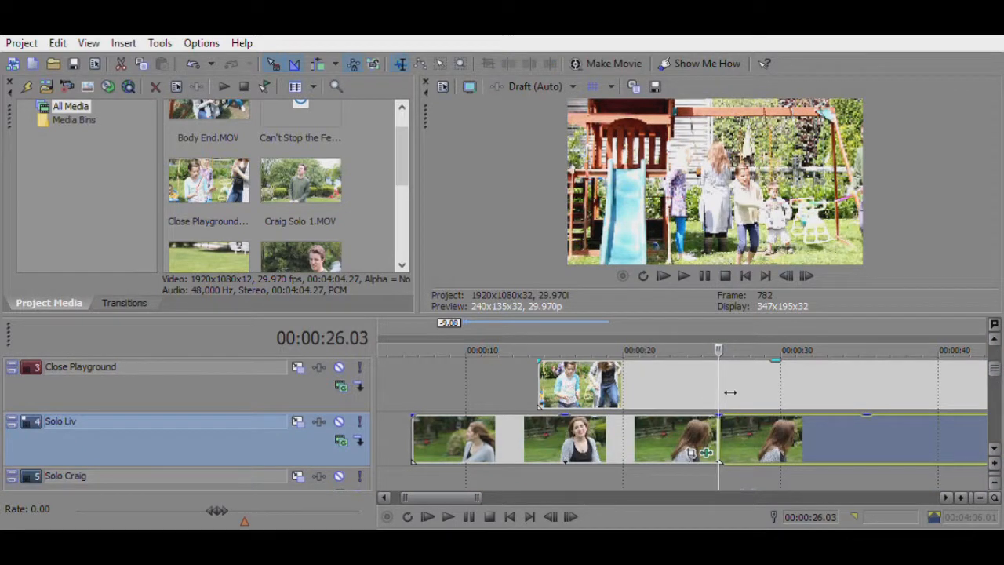
pyautogui.click(729, 389)
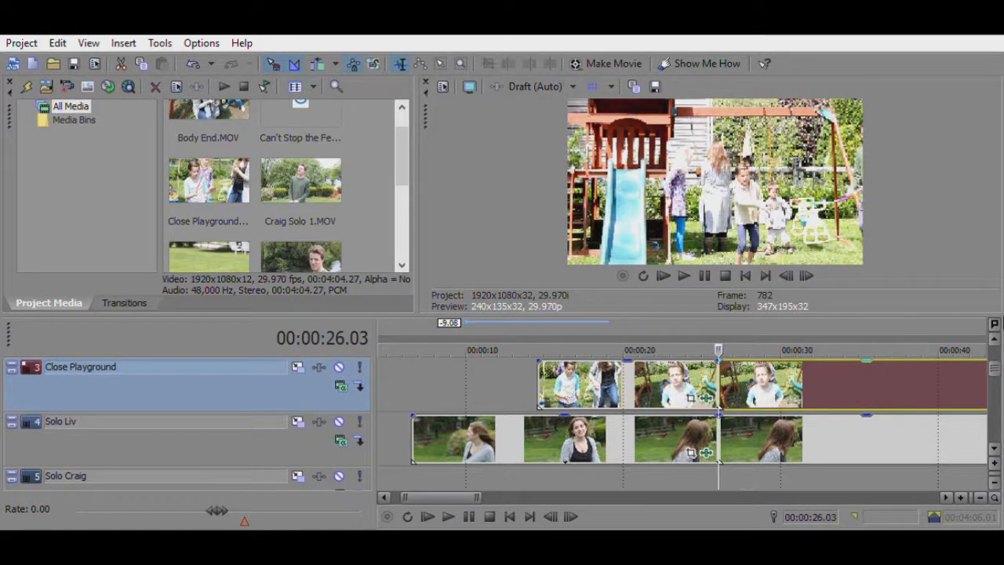
pyautogui.click(994, 339)
pyautogui.click(729, 383)
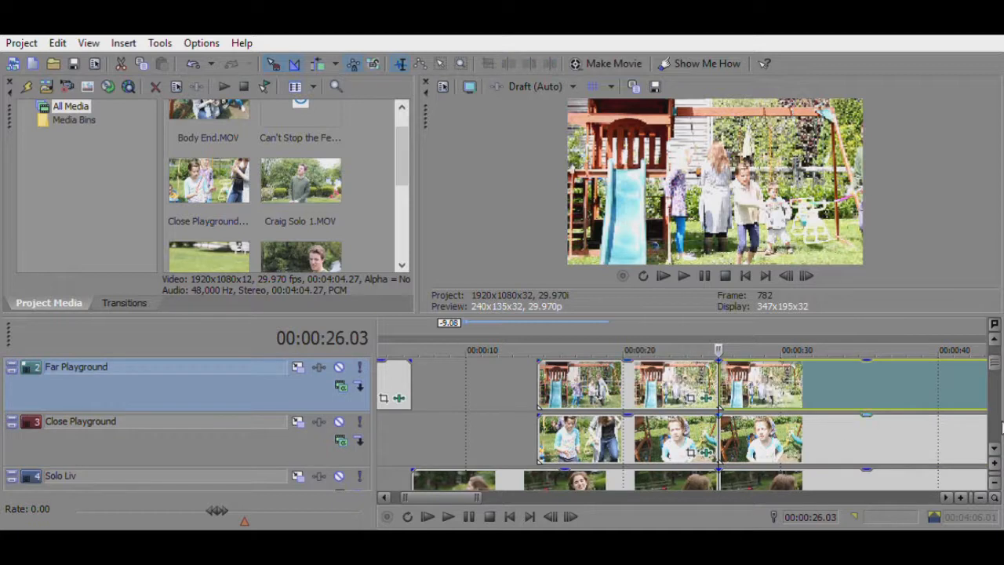
# Step: Split the Solo Craig 2, Double and Double Craig clips at 00:00:26.03 and delete their portions before that point
pyautogui.scroll(-4, 1002, 426)
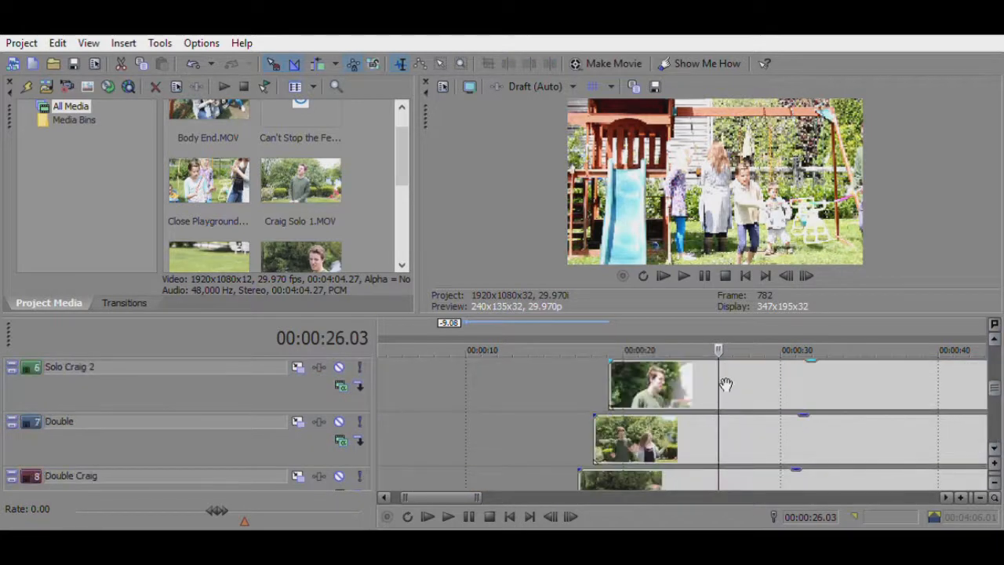
pyautogui.click(731, 384)
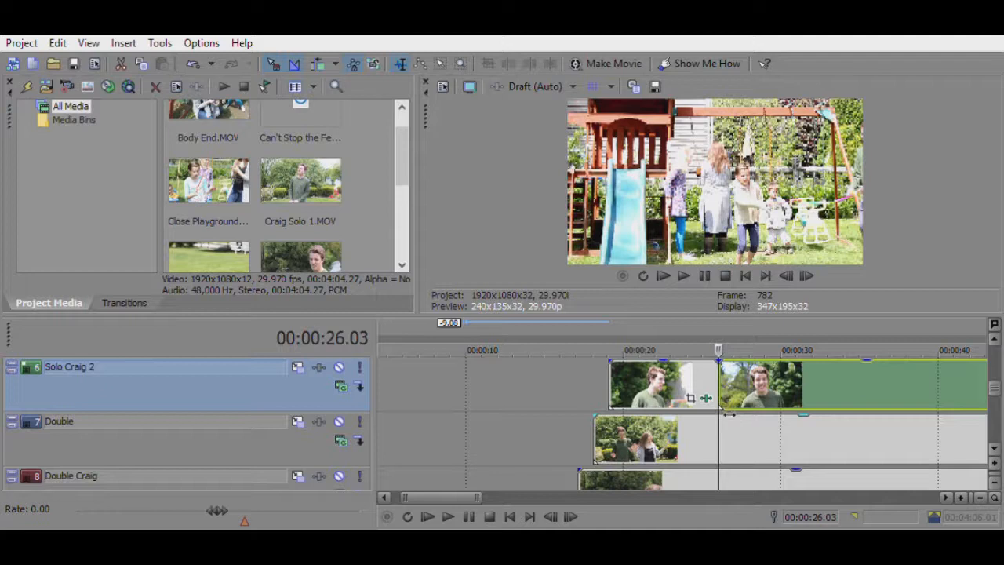
pyautogui.click(729, 416)
pyautogui.click(651, 480)
pyautogui.click(674, 427)
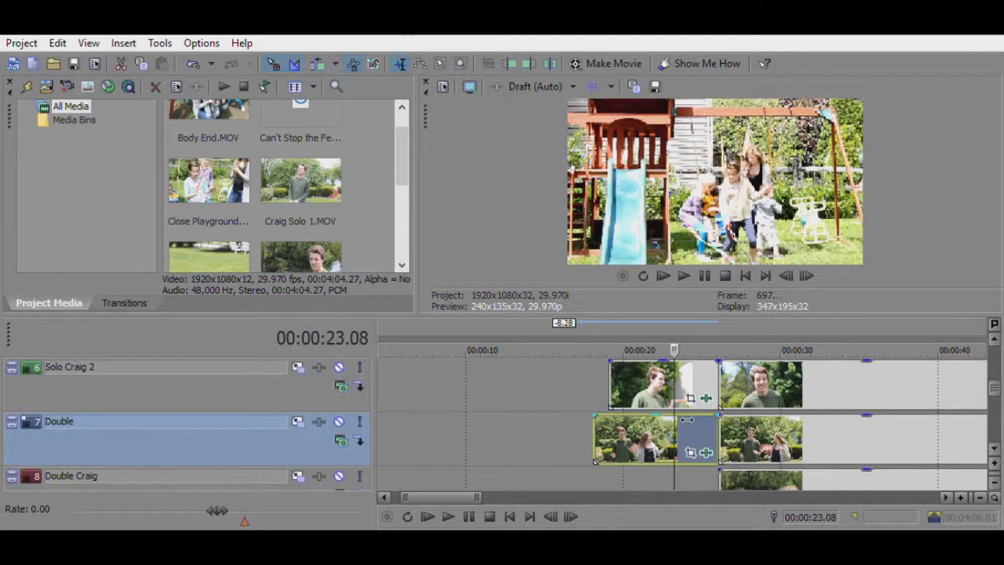
pyautogui.press('Delete')
pyautogui.click(678, 384)
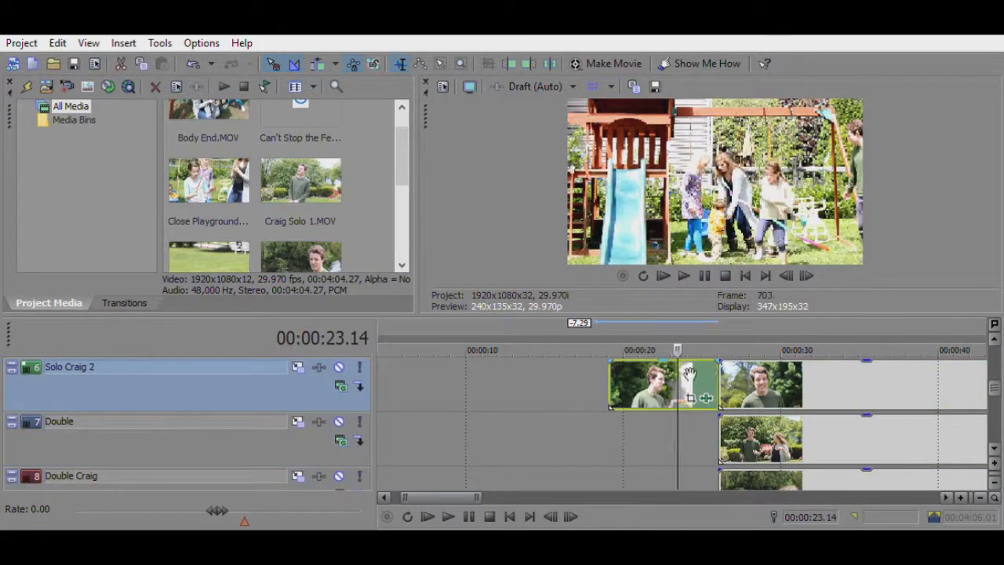
pyautogui.press('Delete')
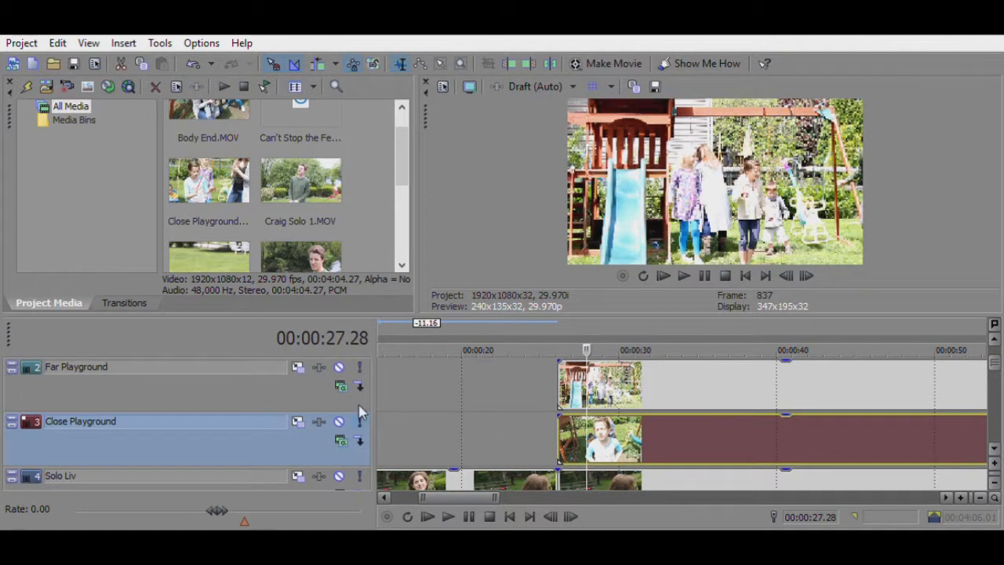
# Step: Solo the Close Playground track, play it from 00:00:27.28 to 00:00:34.11, and unsolo the track
pyautogui.click(360, 421)
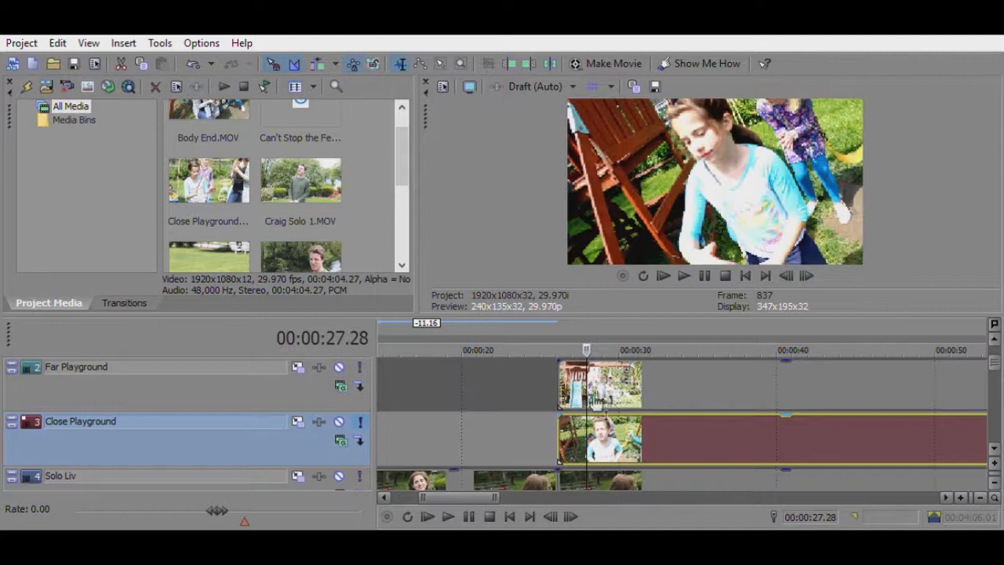
pyautogui.click(684, 274)
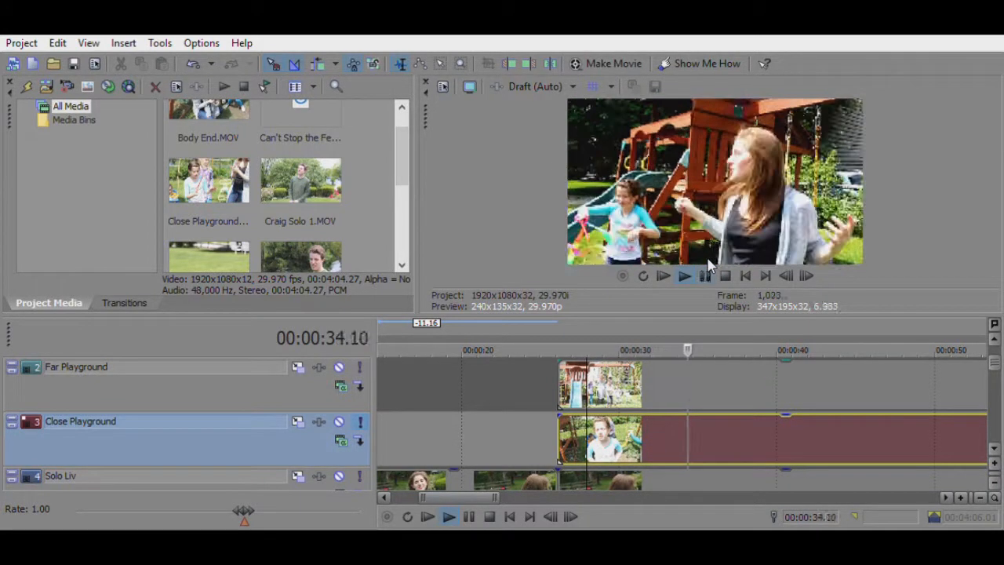
pyautogui.press('Return')
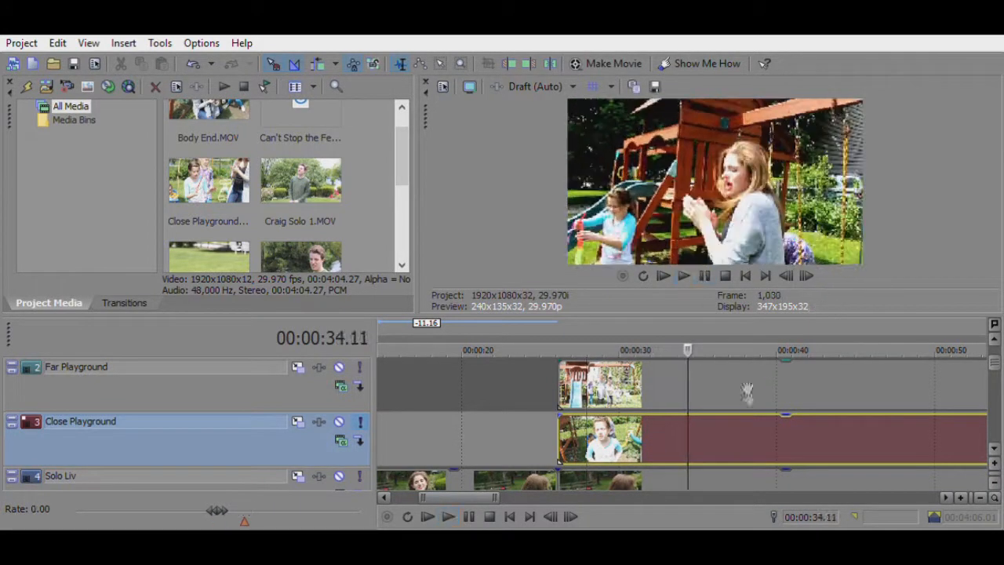
pyautogui.click(359, 418)
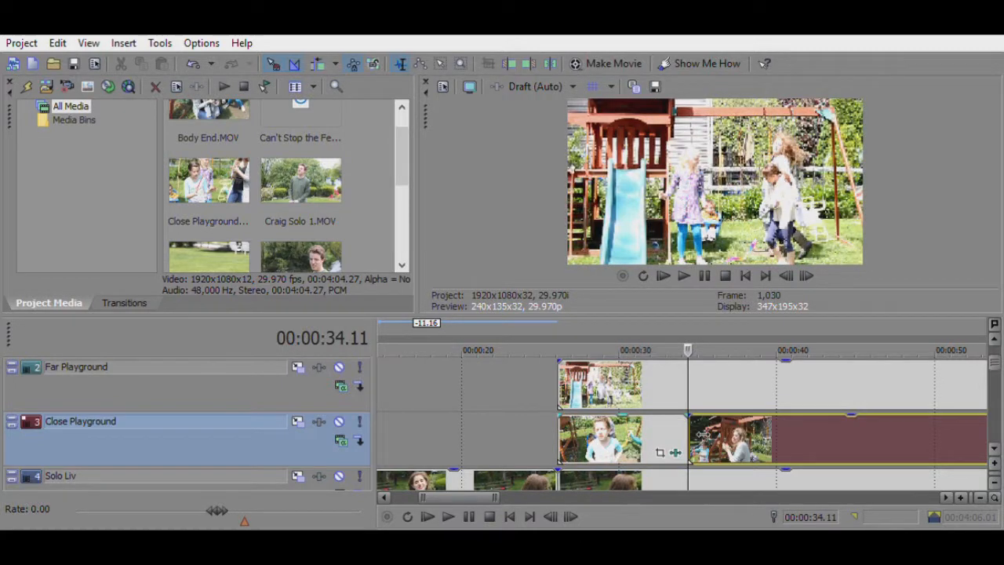
# Step: Split the Solo Liv clip at 00:00:34.11 and delete the Far Playground and Solo Liv segments between 00:00:26.03 and 00:00:34.11
pyautogui.press('Down')
pyautogui.press('s')
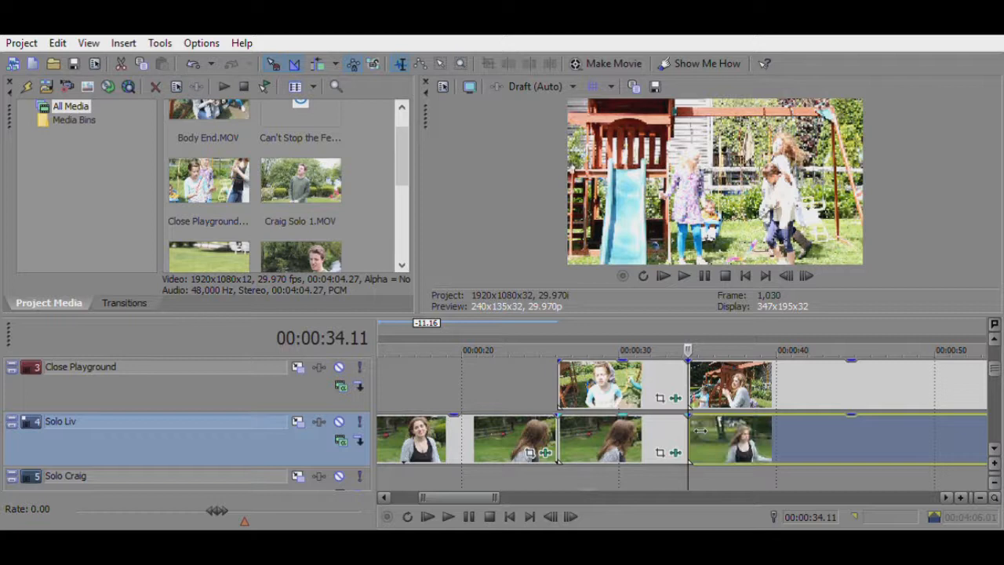
pyautogui.click(680, 431)
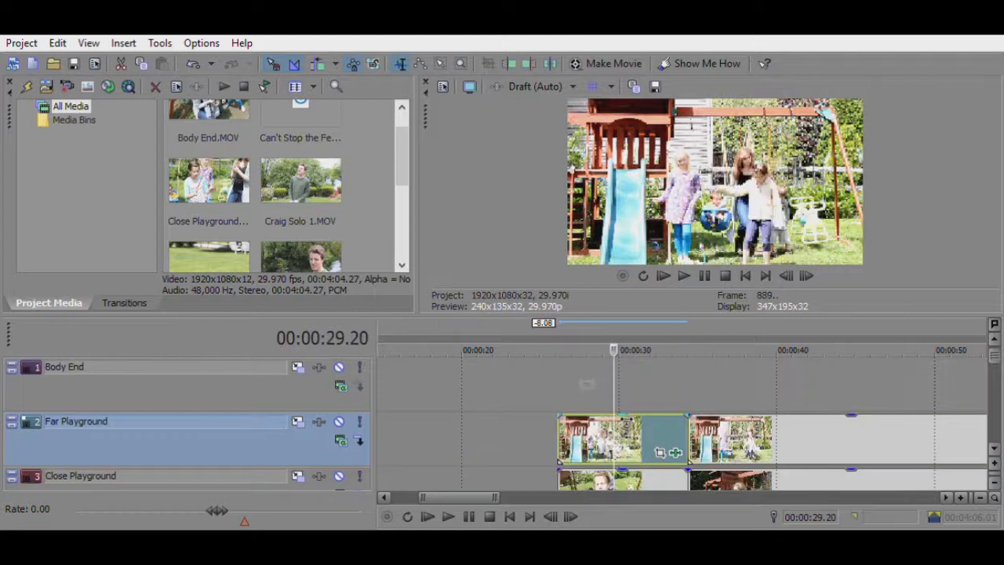
pyautogui.press('Delete')
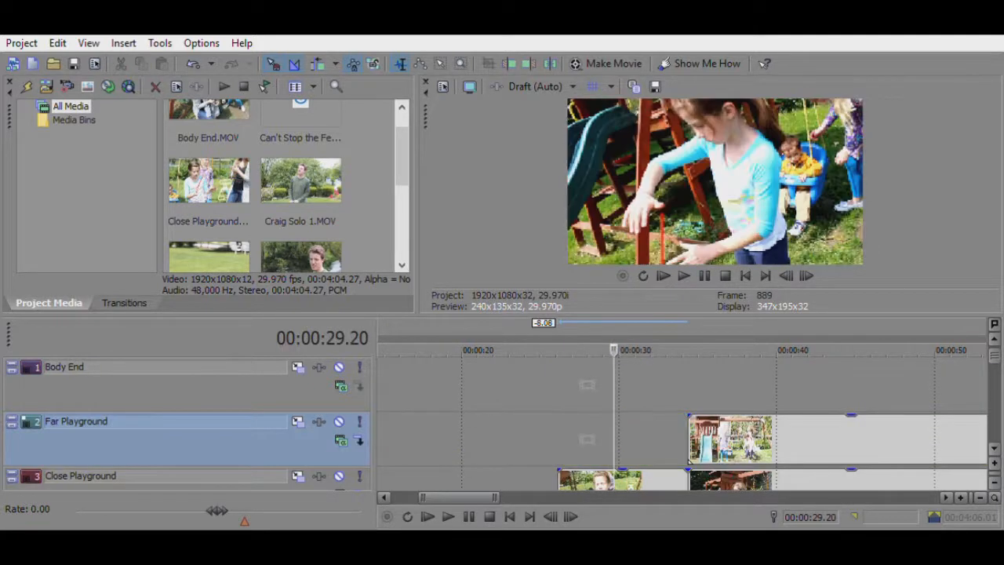
pyautogui.scroll(-1, 999, 346)
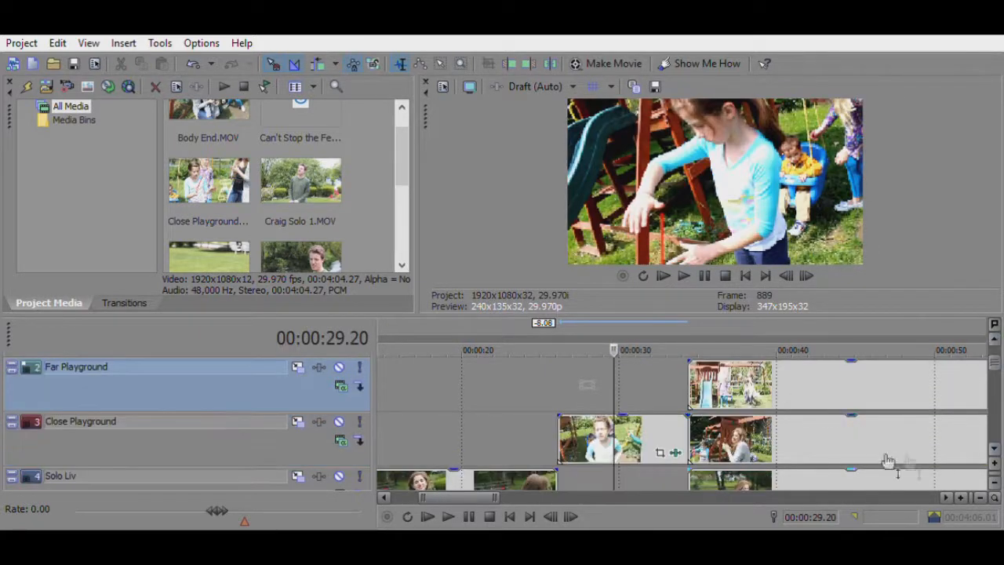
# Step: Extend the loop region from the project start to the end of the clips at 00:04:04.11
pyautogui.scroll(-5, 459, 372)
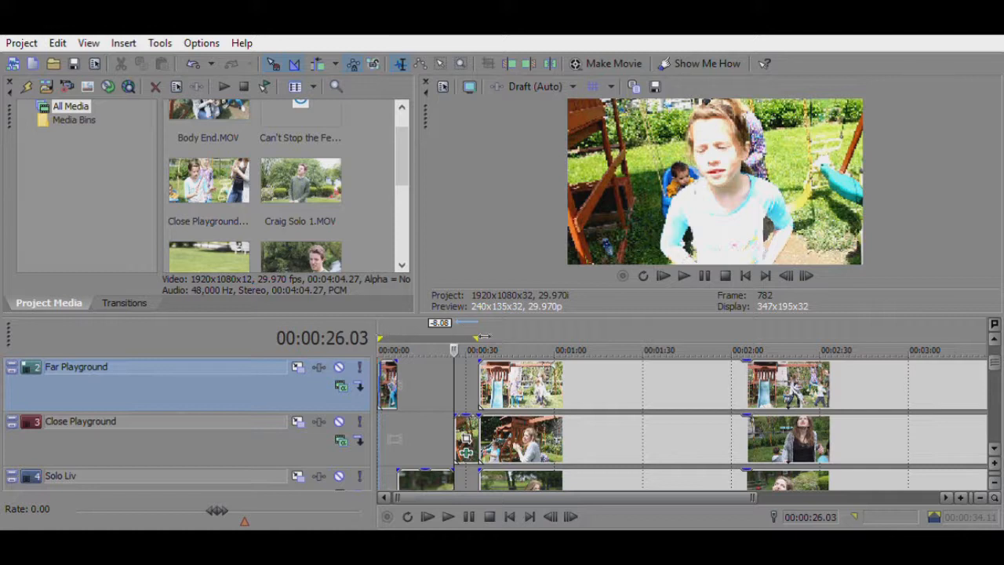
pyautogui.moveTo(487, 336); pyautogui.dragTo(804, 336)
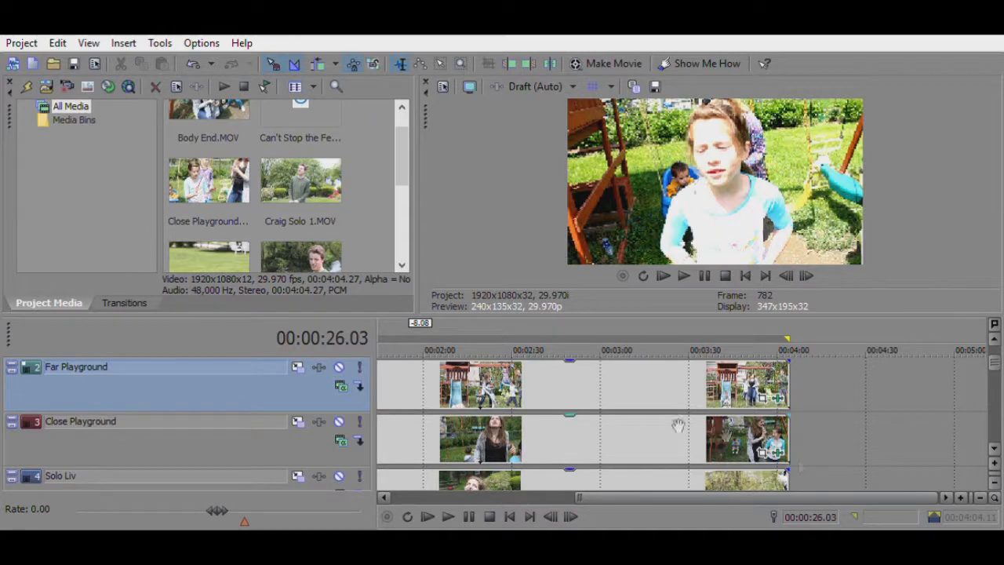
# Step: Review the render settings for saving the movie to the hard drive as Windows Media Video, and leave without rendering
pyautogui.click(594, 58)
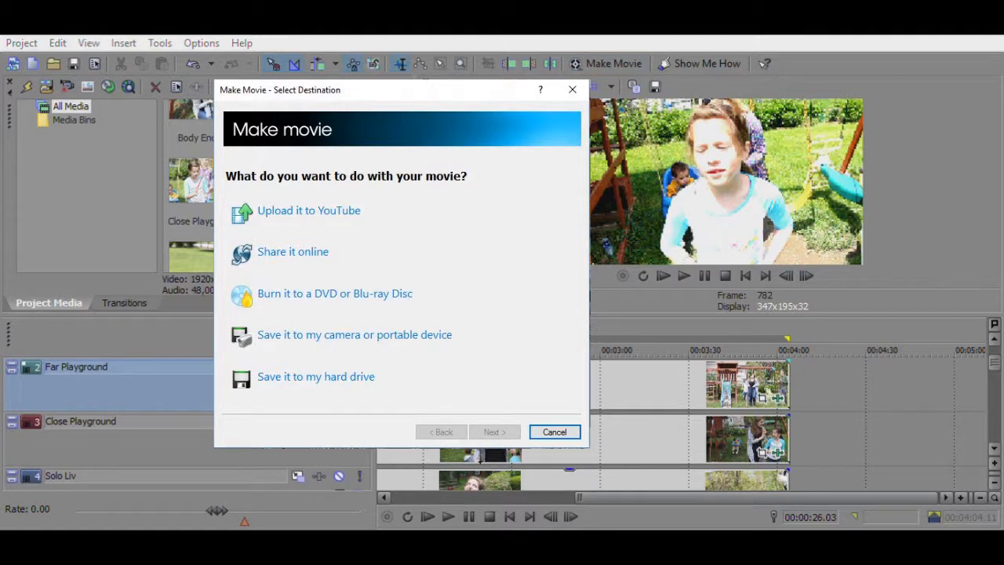
pyautogui.click(315, 376)
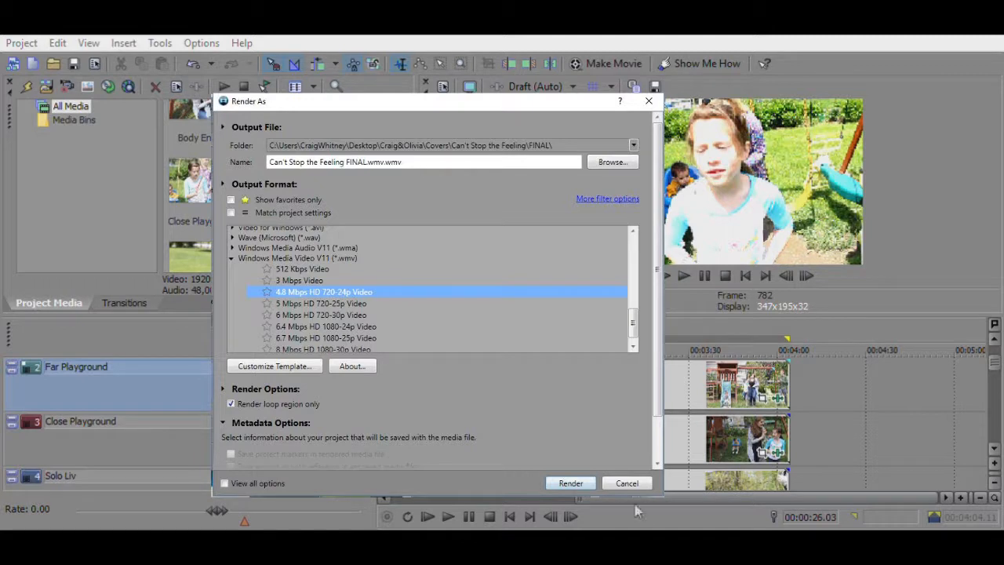
pyautogui.press('Escape')
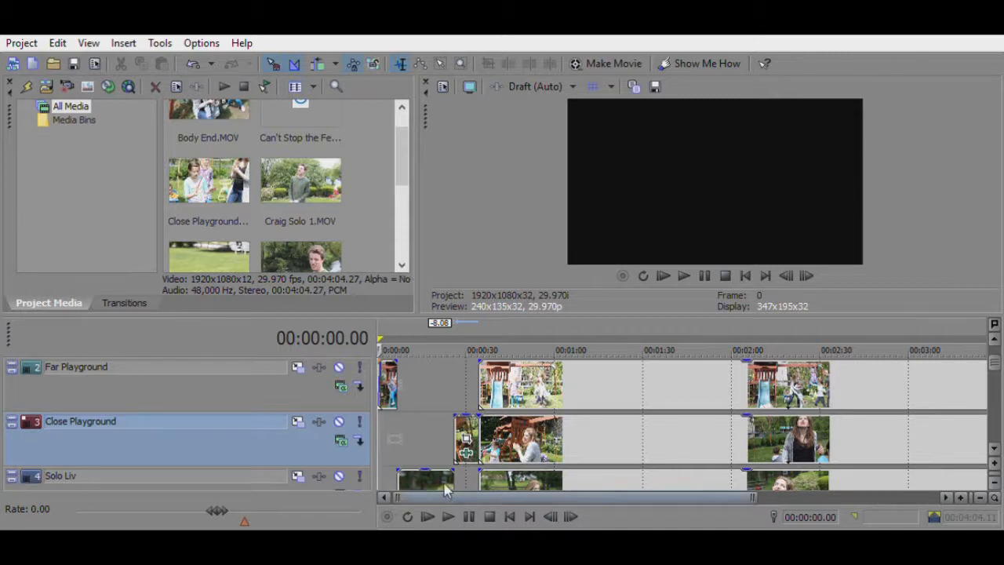
pyautogui.moveTo(445, 490); pyautogui.dragTo(426, 479)
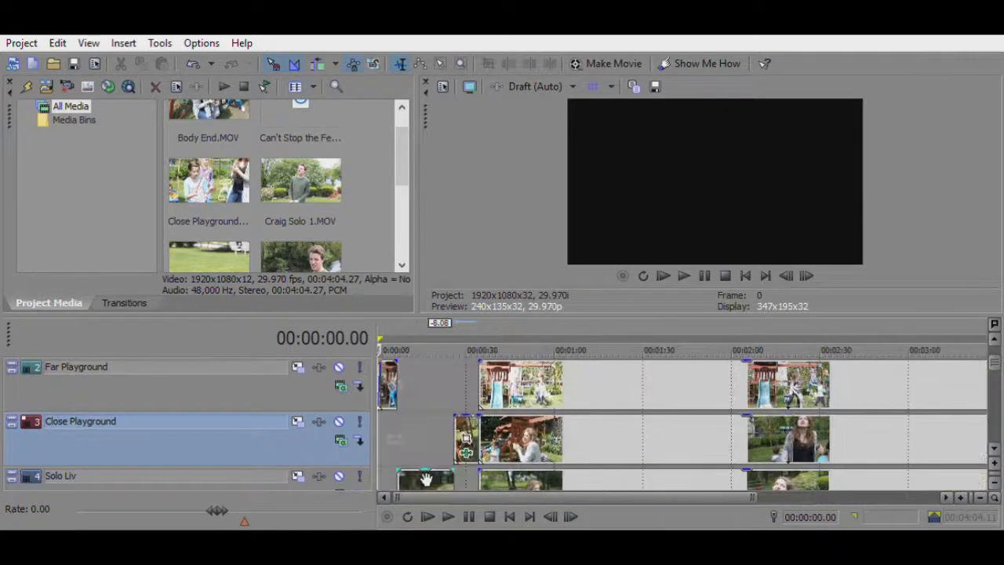